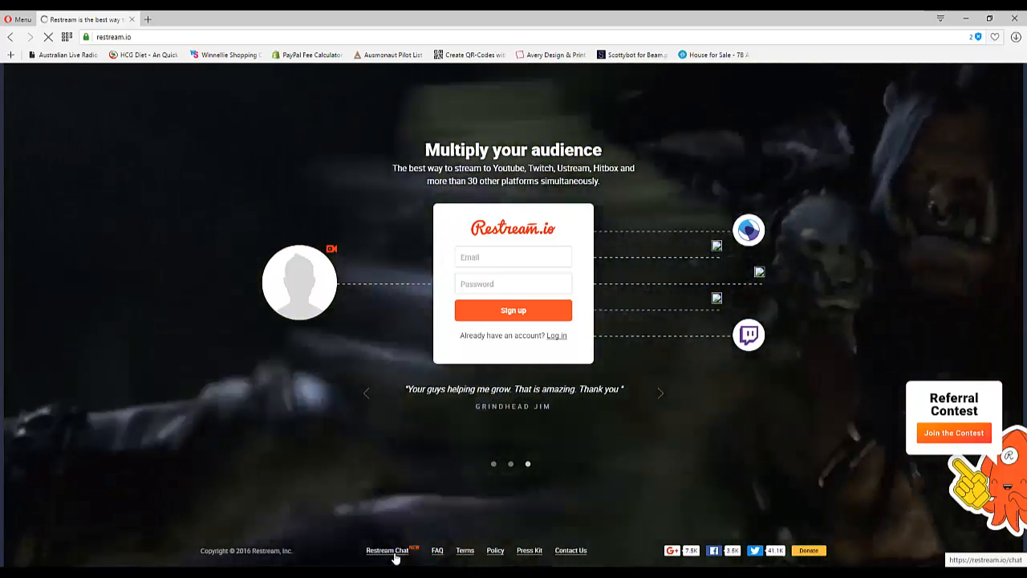
# Step: Open the Restream Chat page from the Restream.io homepage and view its introduction
pyautogui.click(393, 554)
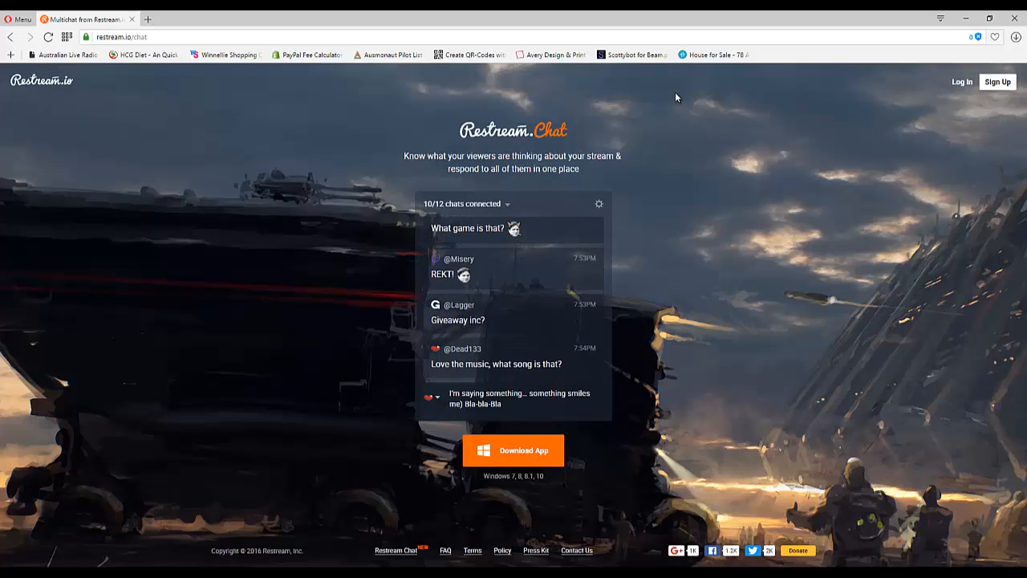
pyautogui.moveTo(676, 84); pyautogui.dragTo(803, 187)
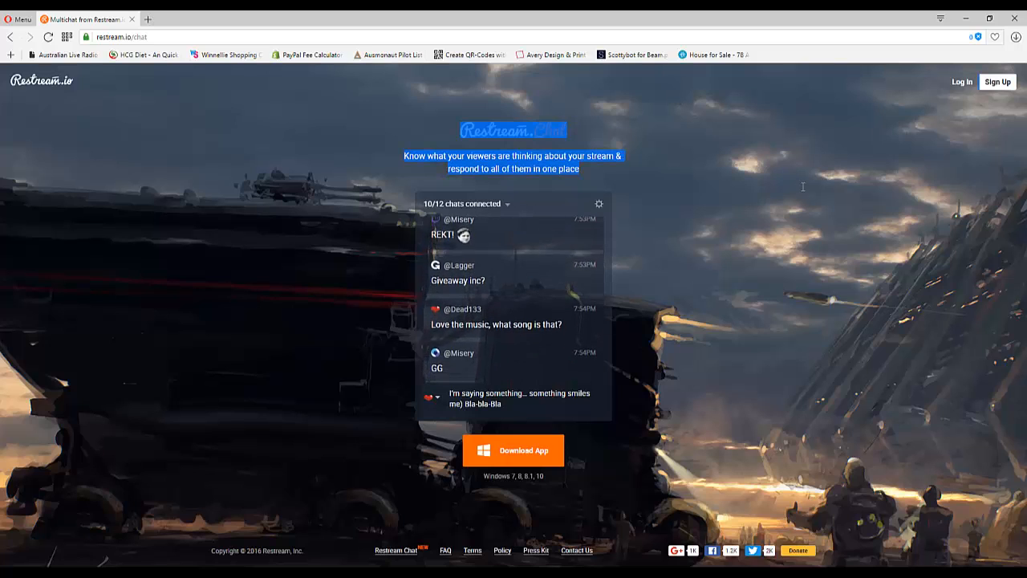
pyautogui.click(747, 186)
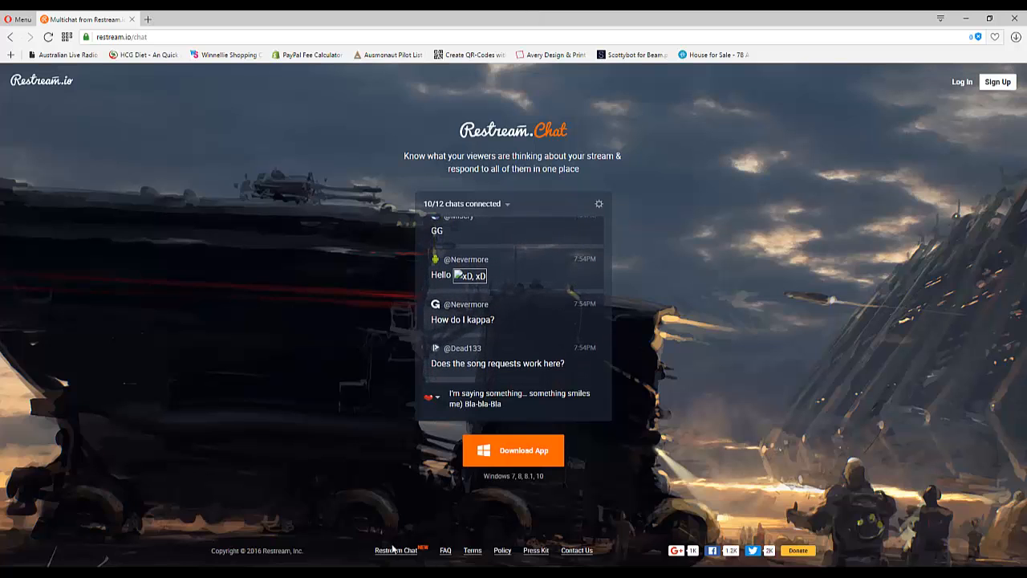
# Step: Log in to the Restream.io account with the prefilled credentials
pyautogui.click(963, 81)
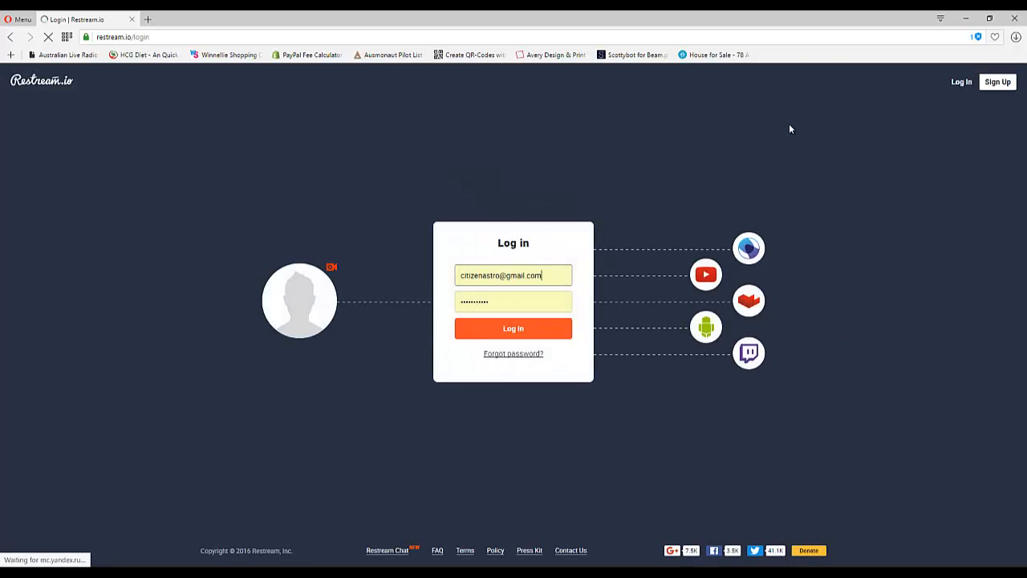
pyautogui.click(508, 330)
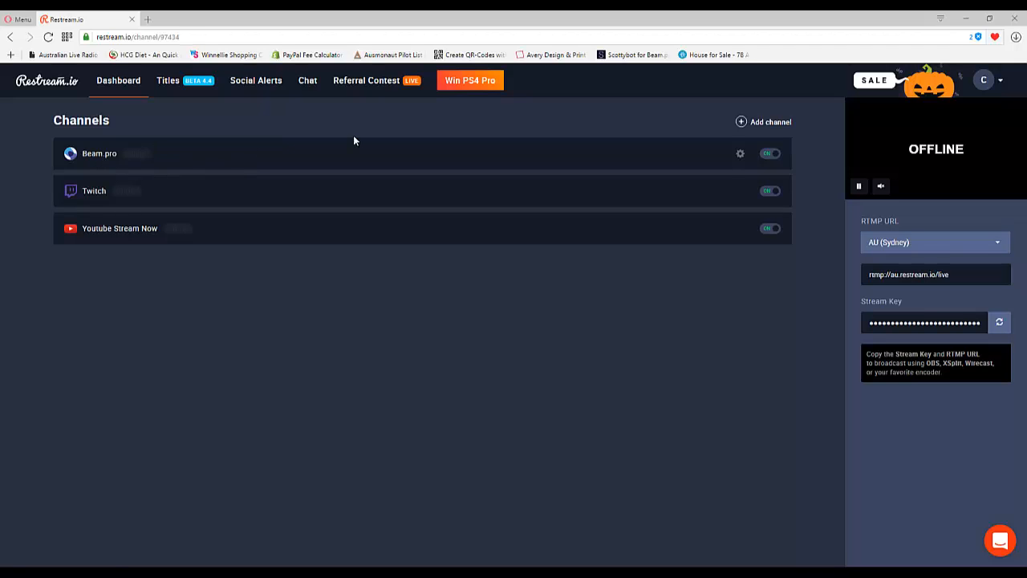
# Step: Browse the streaming services available for adding a new channel, down to Custom Platform (RTMP), and return to the dashboard
pyautogui.click(737, 122)
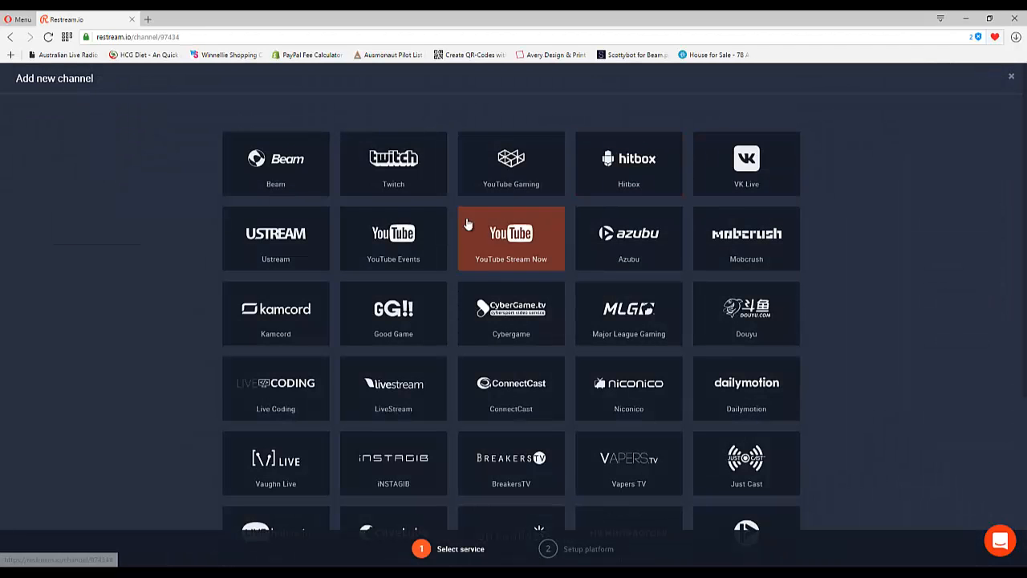
pyautogui.scroll(-1, 131, 289)
pyautogui.scroll(1, 131, 289)
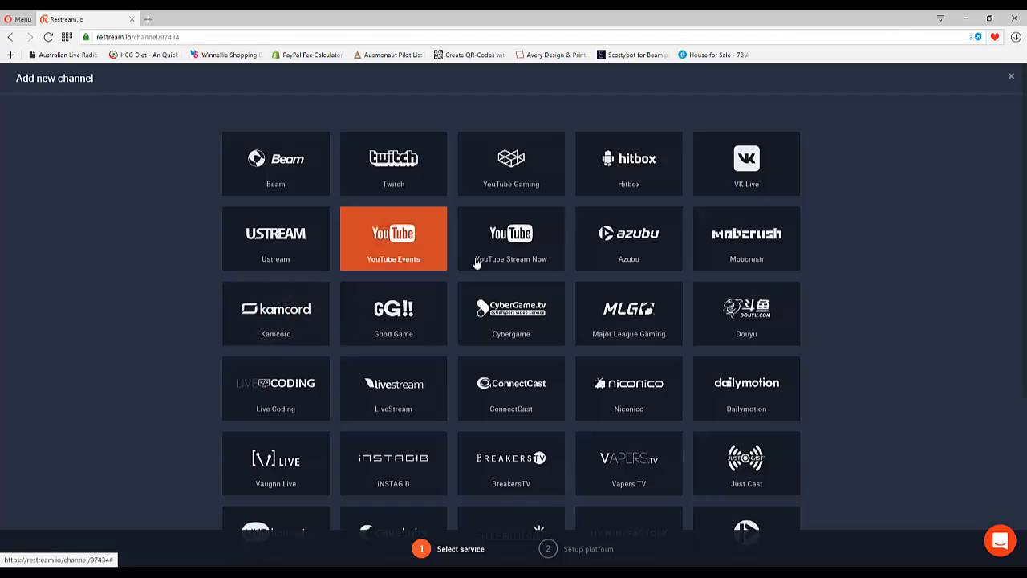
pyautogui.scroll(-1, 397, 321)
pyautogui.scroll(-2, 398, 321)
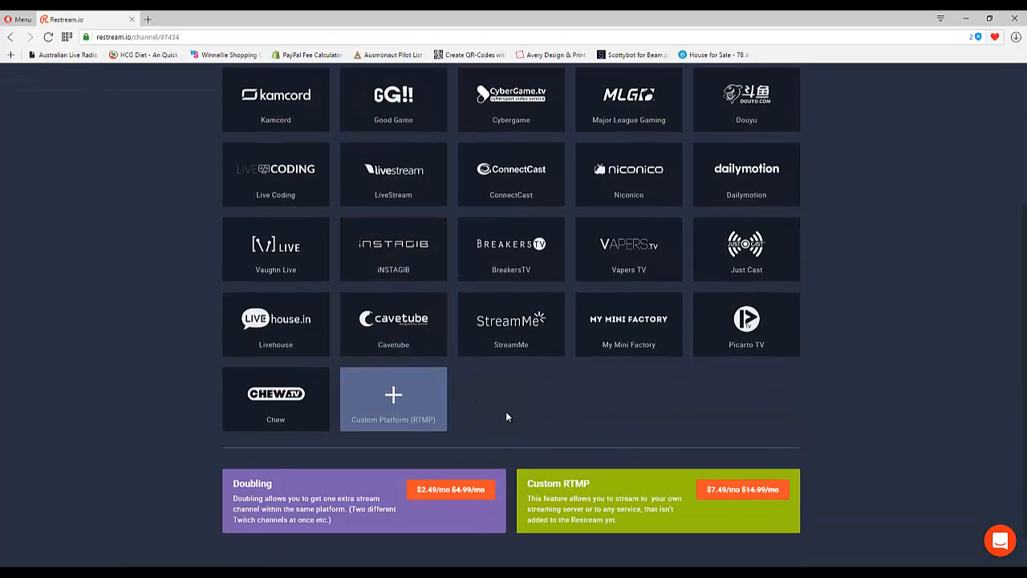
pyautogui.scroll(2, 538, 416)
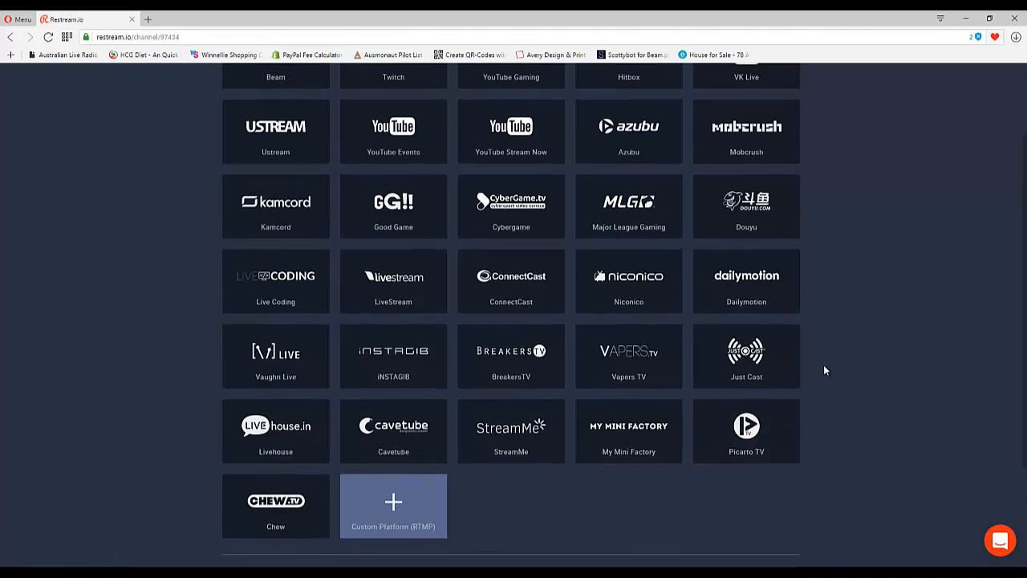
pyautogui.scroll(1, 843, 373)
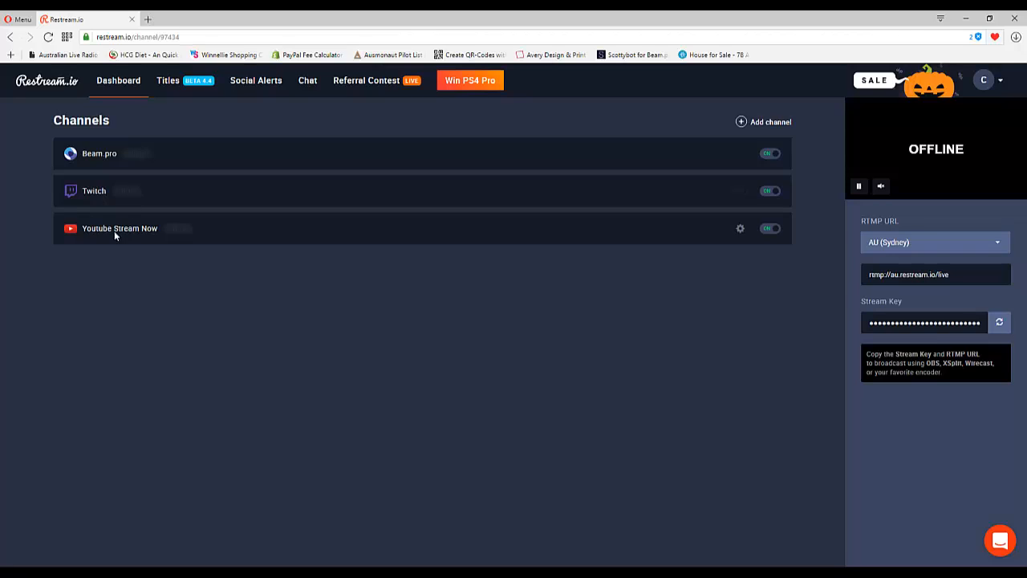
# Step: Check the server choices in the Beam.pro channel settings and save the channel with Australia: Melbourne
pyautogui.click(742, 155)
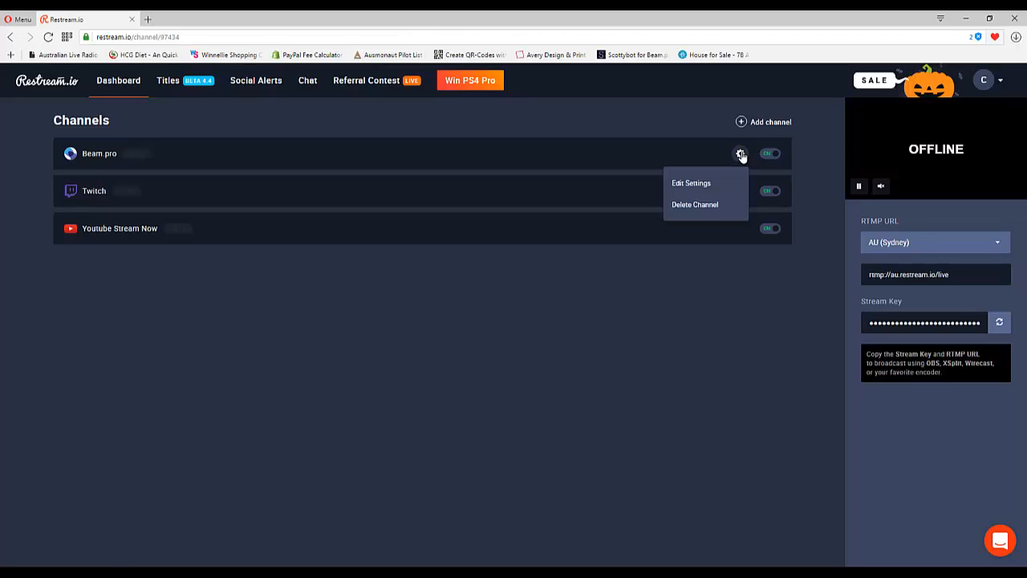
pyautogui.click(692, 184)
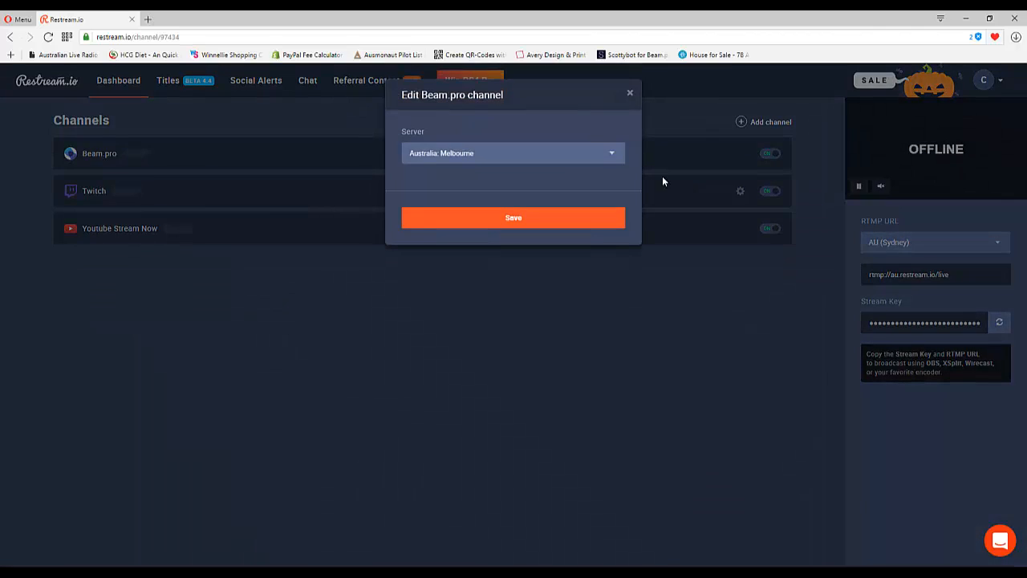
pyautogui.click(466, 153)
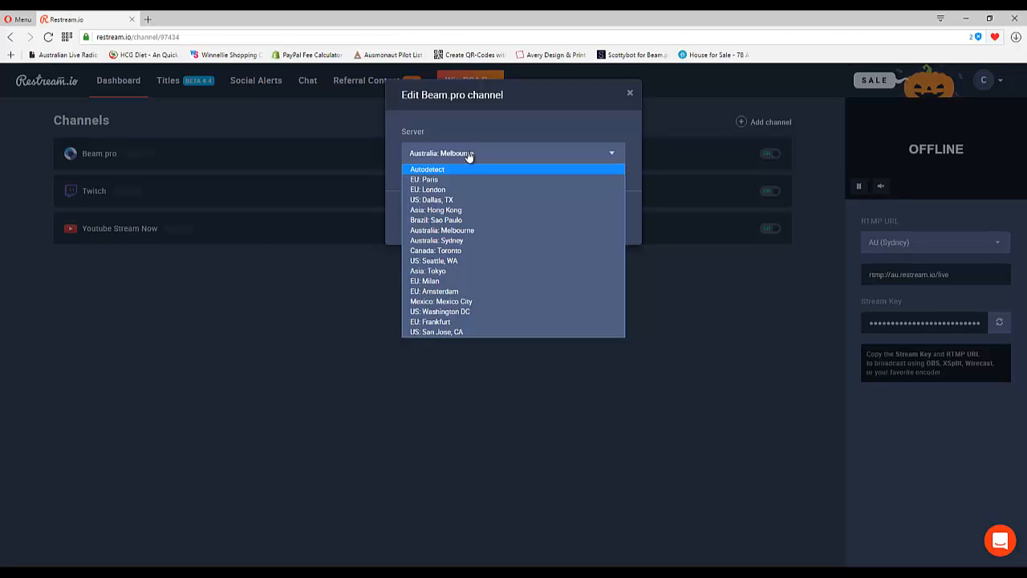
pyautogui.click(472, 155)
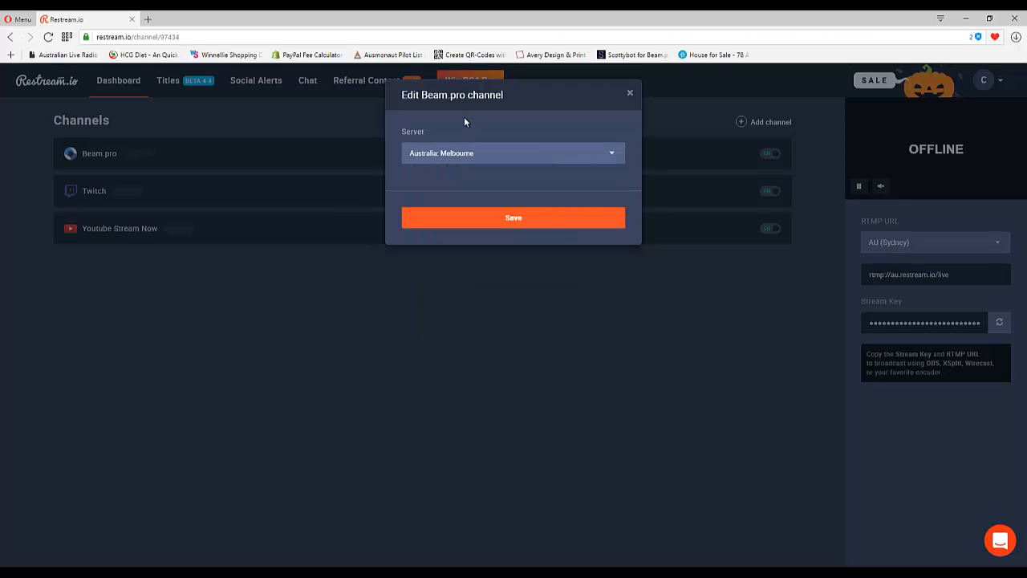
pyautogui.click(515, 223)
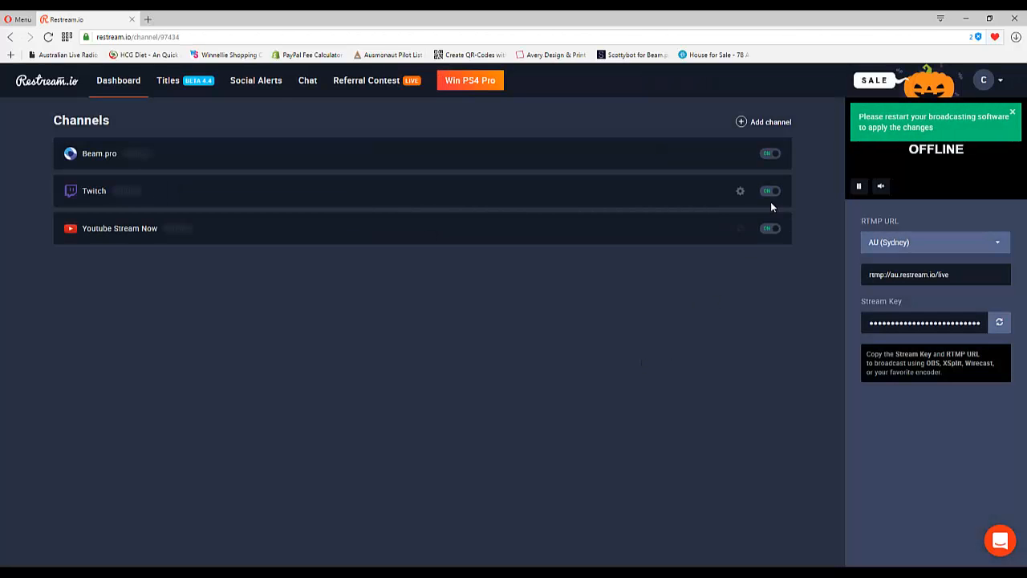
# Step: Open the Twitch channel's settings and save it with the server on Autodetect
pyautogui.click(740, 193)
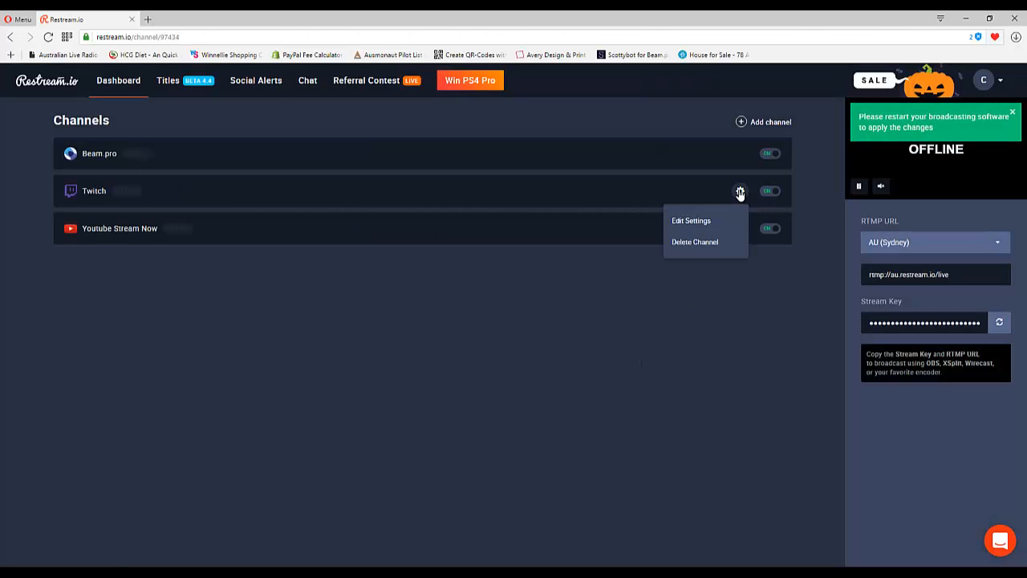
pyautogui.click(687, 222)
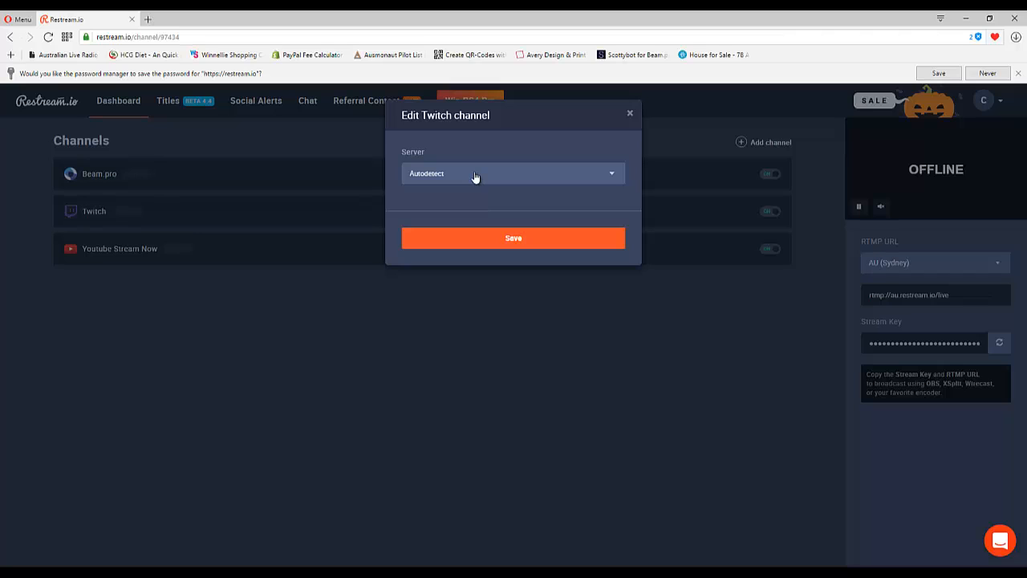
pyautogui.click(499, 240)
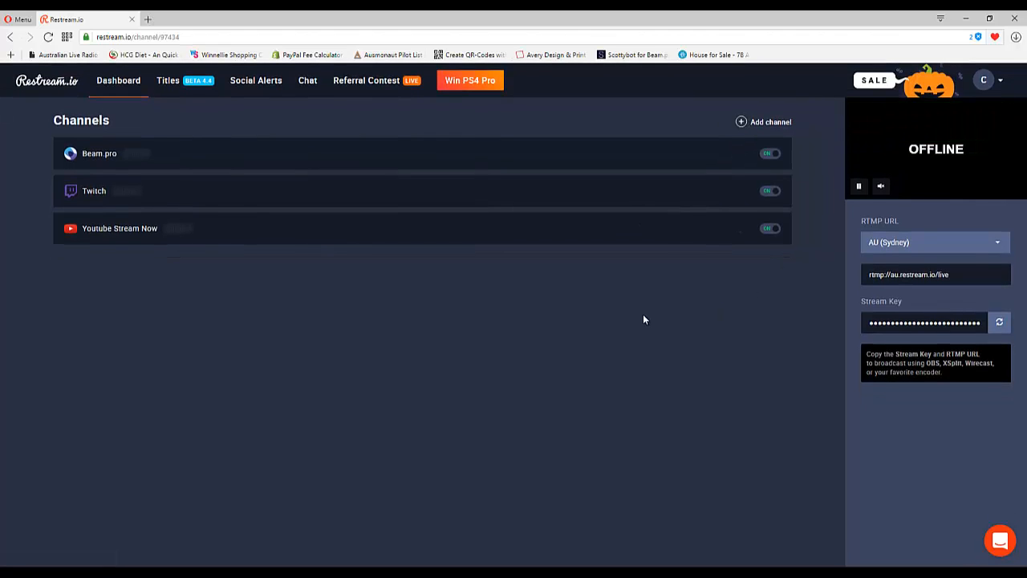
# Step: View the account's Titles & Games, Social Alerts and Chat pages in turn
pyautogui.moveTo(705, 195)
pyautogui.click(168, 82)
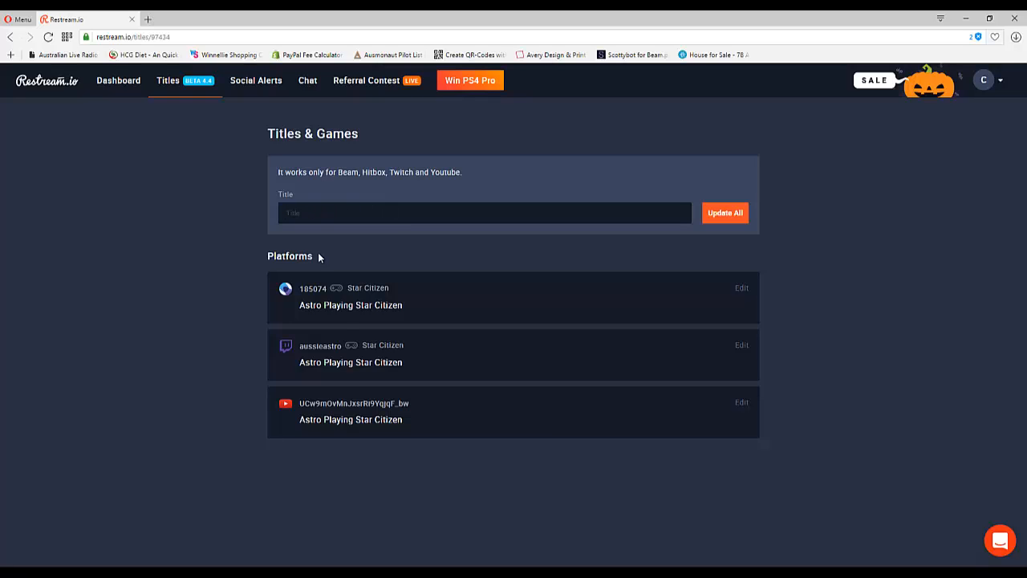
pyautogui.click(327, 312)
pyautogui.click(256, 81)
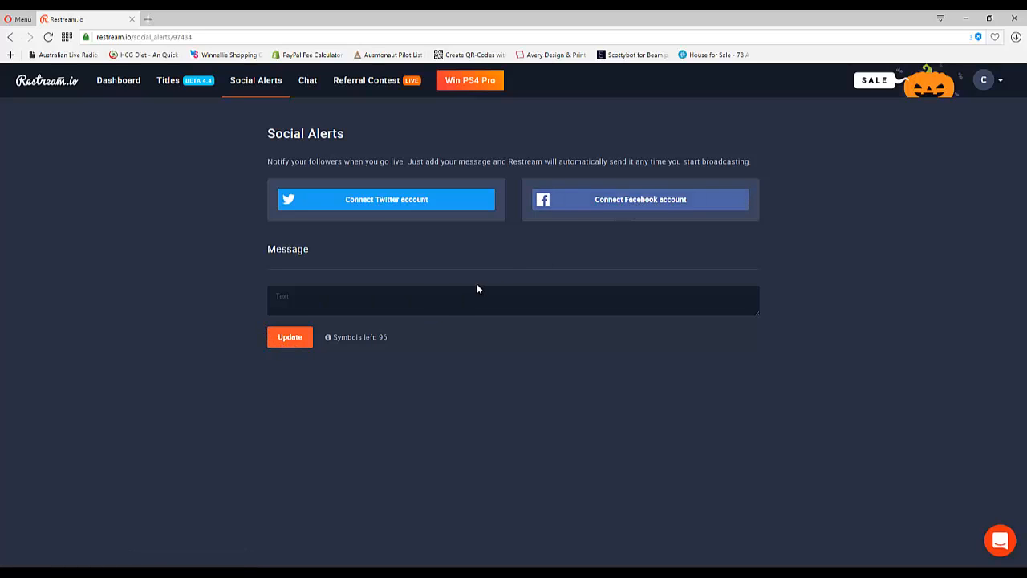
pyautogui.click(310, 83)
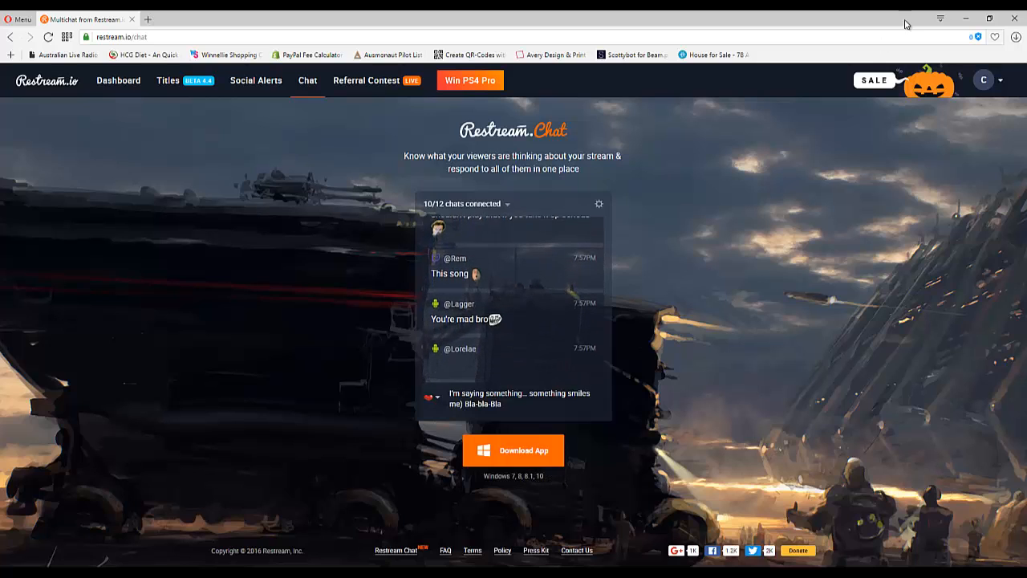
# Step: Minimize the browser and launch the RestreamChat desktop app from its shortcut
pyautogui.click(966, 17)
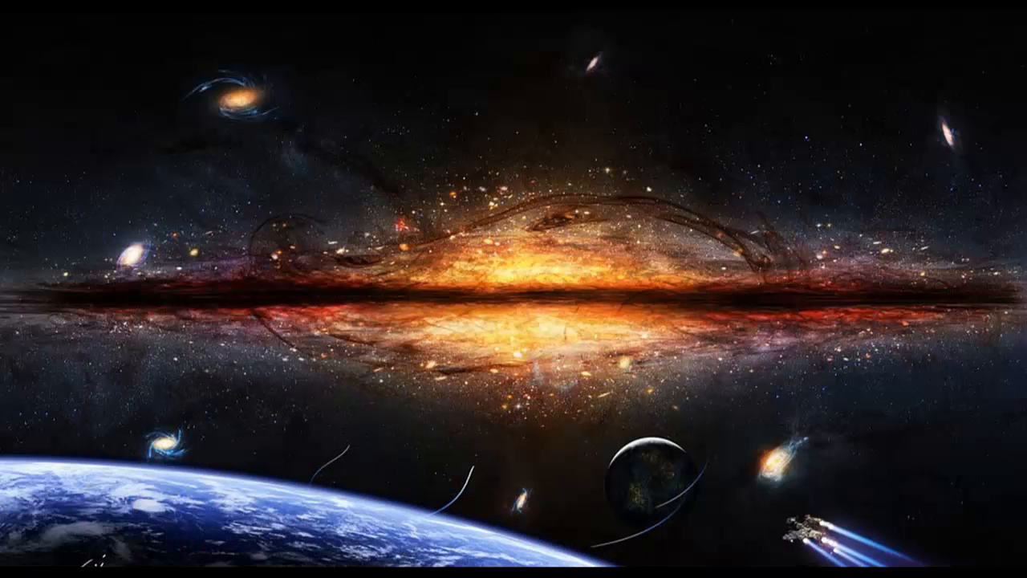
pyautogui.moveTo(936, 326); pyautogui.dragTo(690, 427)
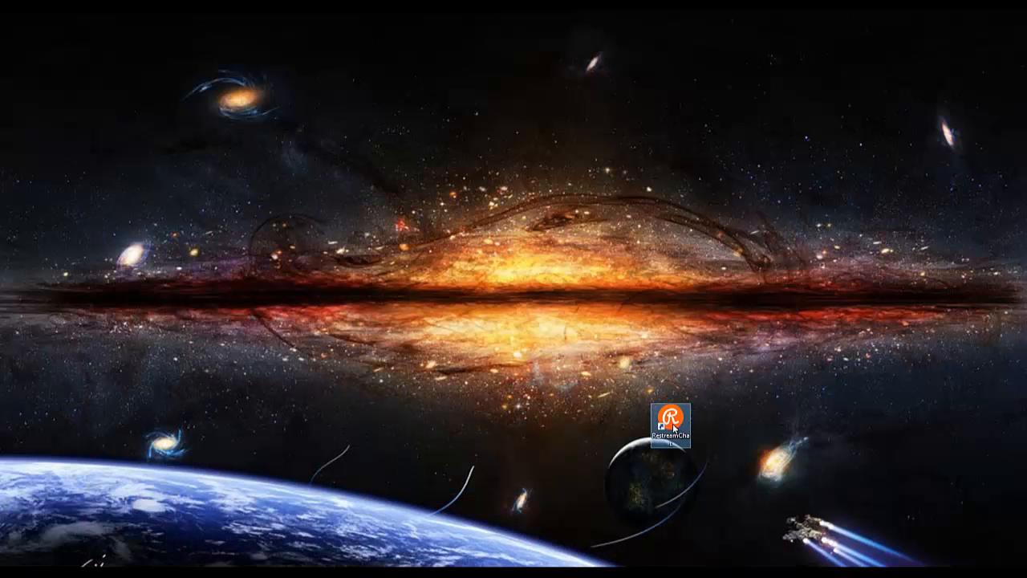
pyautogui.doubleClick(673, 426)
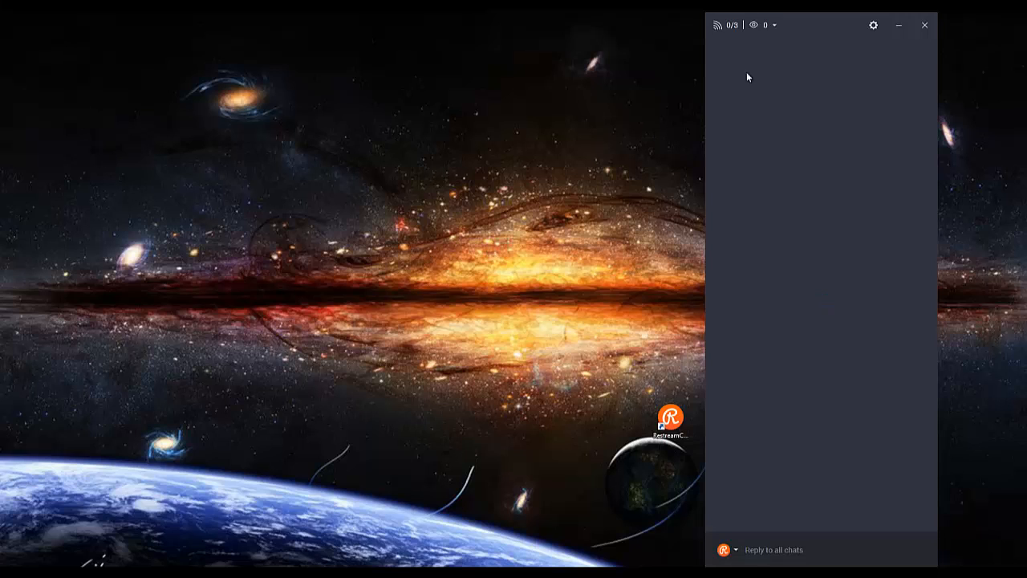
# Step: Expand the connected chats list to check each platform's login status and viewer count
pyautogui.click(727, 28)
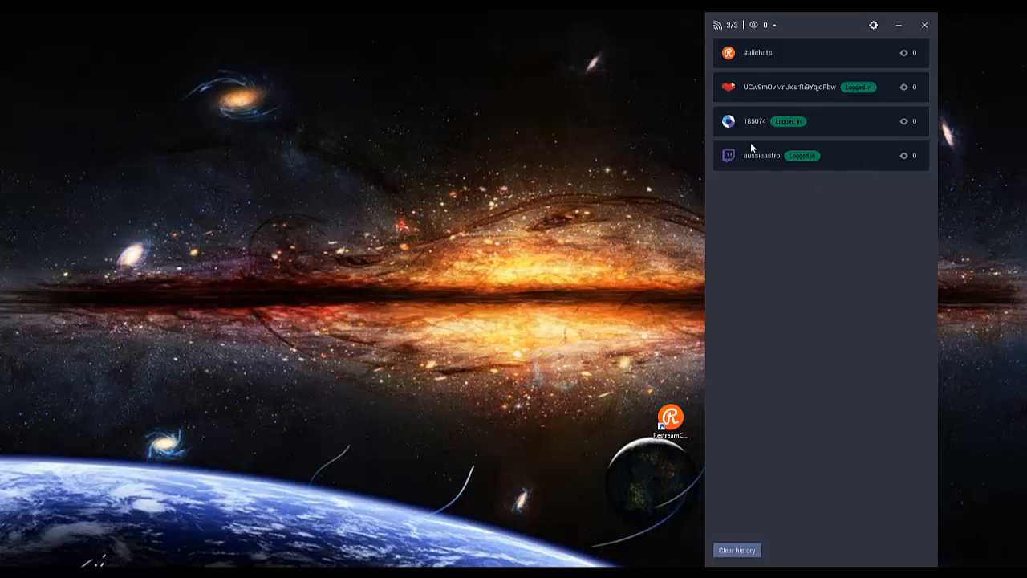
pyautogui.click(757, 26)
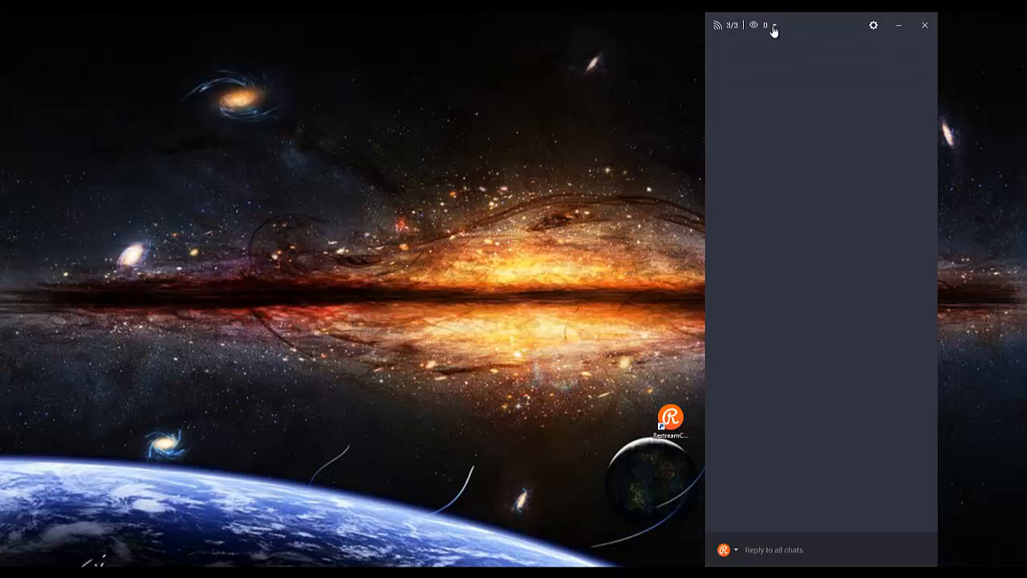
pyautogui.click(766, 28)
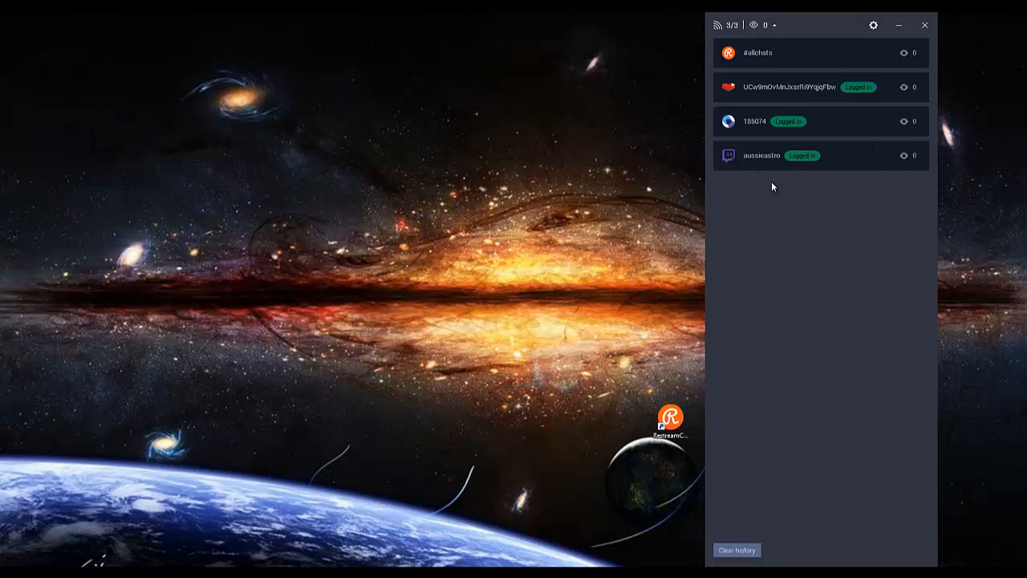
# Step: Open the chat app's settings beside the chat window and reconnect the Youtube.com account
pyautogui.click(874, 27)
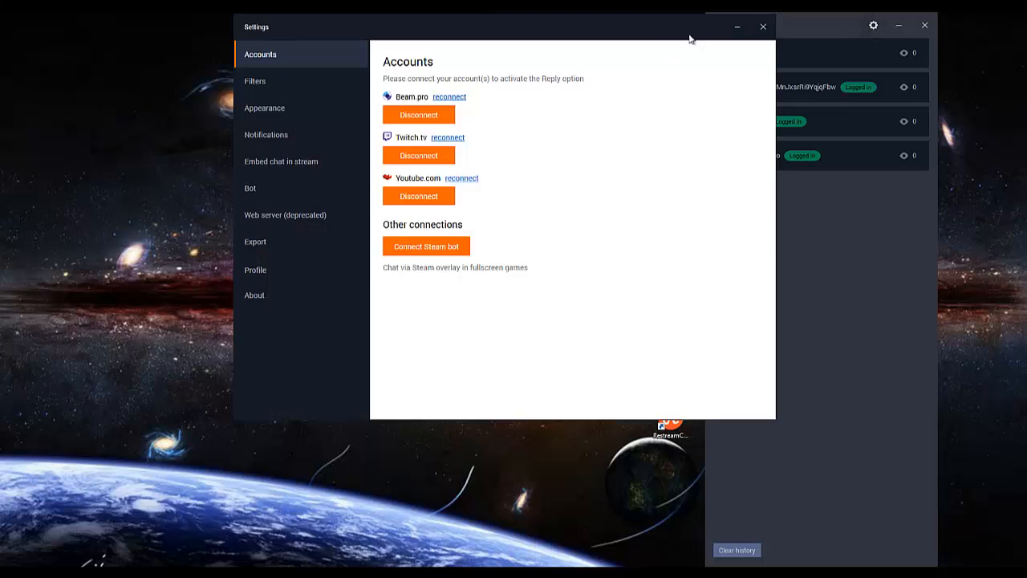
pyautogui.moveTo(645, 34); pyautogui.dragTo(561, 36)
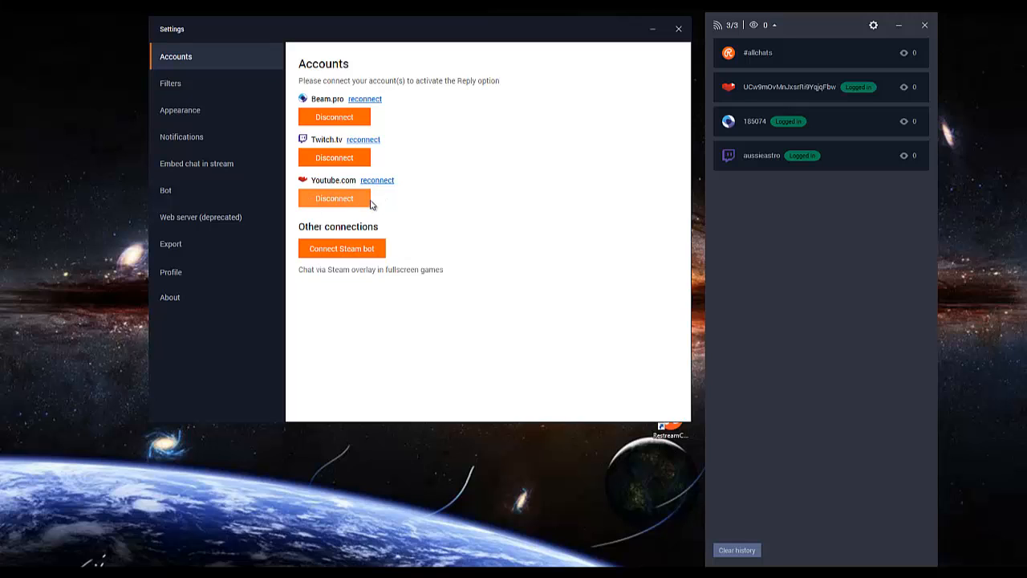
pyautogui.click(390, 182)
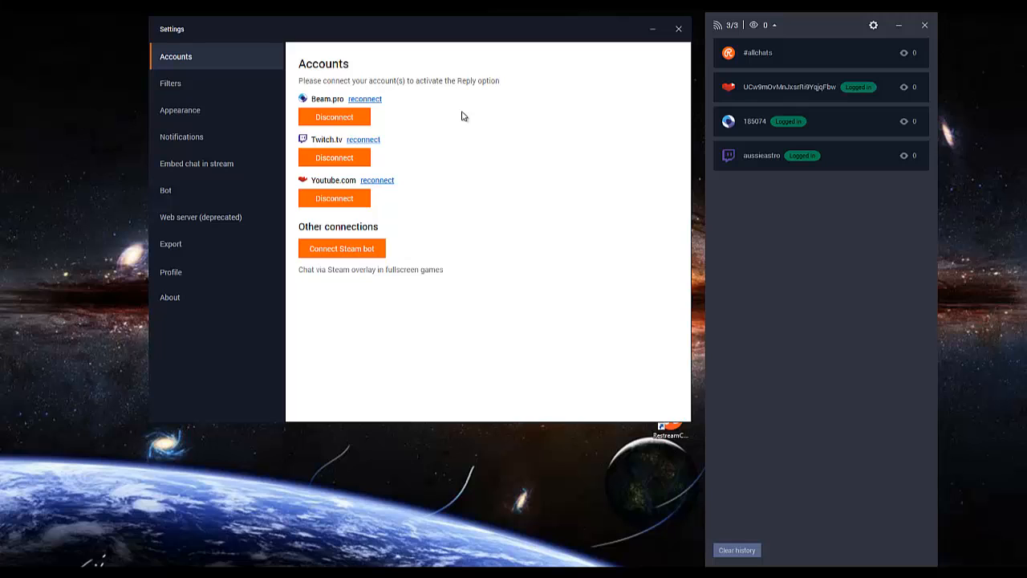
# Step: Review the Filters settings, including the Beam.pro entry in the platform permissions
pyautogui.click(177, 84)
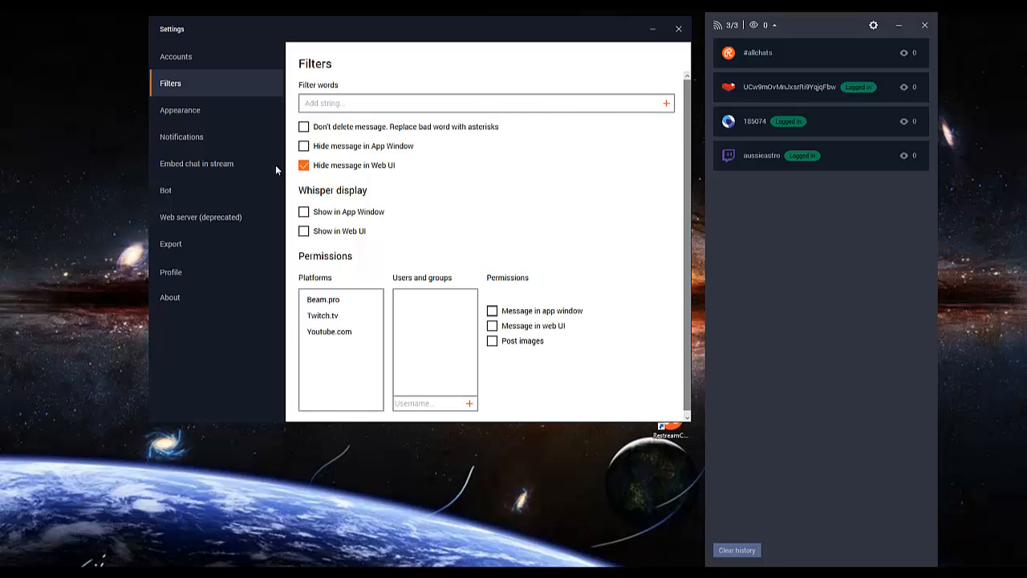
pyautogui.click(332, 304)
# Step: Switch the Window always on top option off and back on in the Appearance settings
pyautogui.click(208, 111)
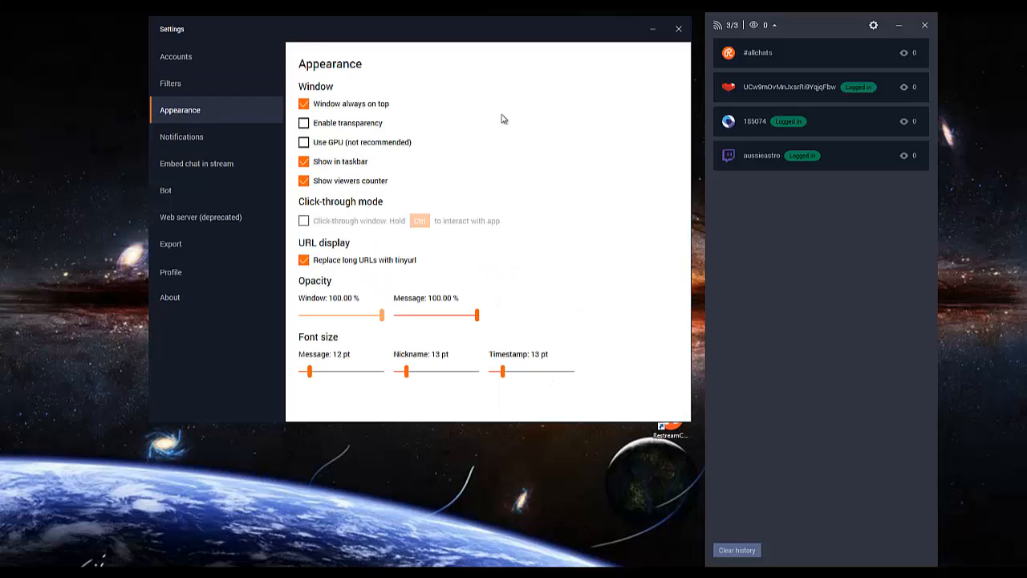
pyautogui.click(304, 105)
pyautogui.click(303, 104)
# Step: Enable transparency for the chat window and reposition the chat and settings windows on the desktop
pyautogui.moveTo(811, 28); pyautogui.dragTo(954, 28)
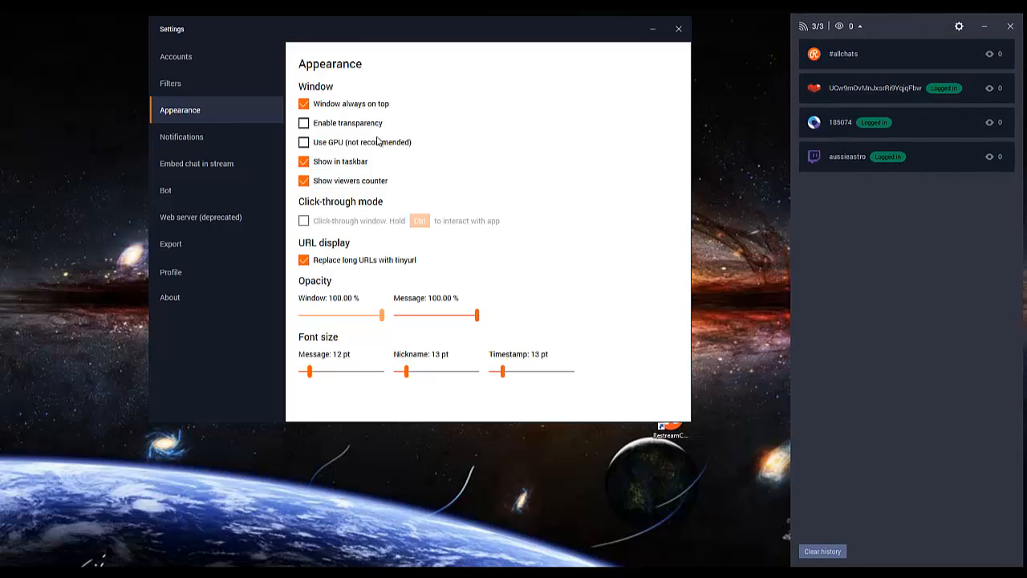
pyautogui.click(304, 123)
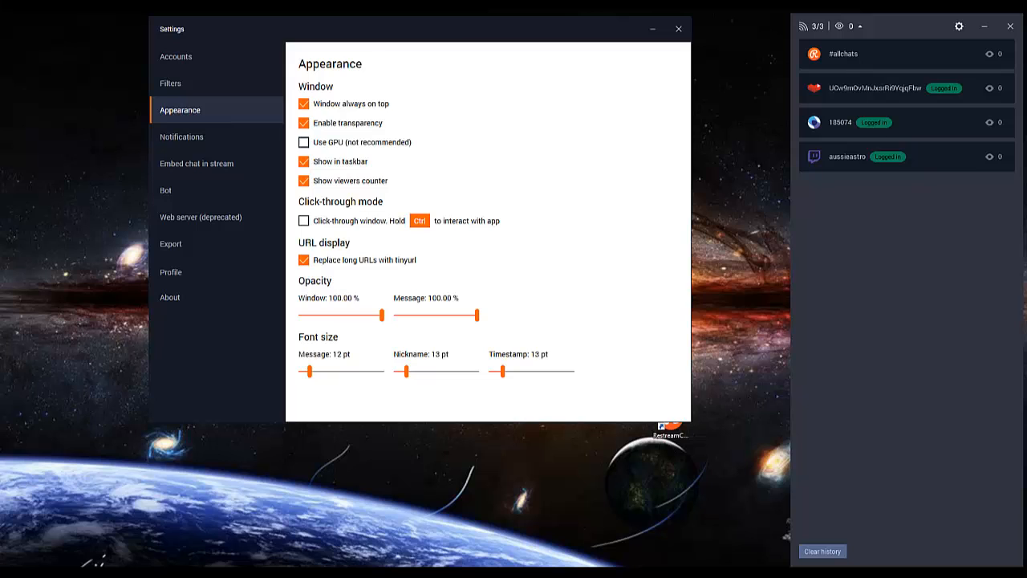
pyautogui.moveTo(571, 37); pyautogui.dragTo(634, 38)
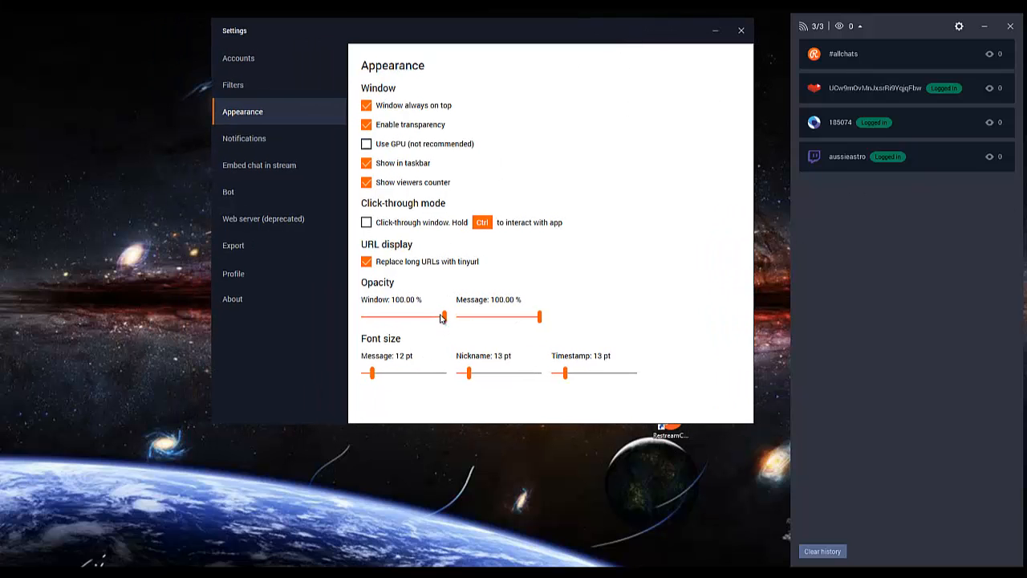
# Step: Lower both the window and message opacity to 1 %, and collapse the channel list in the chat window
pyautogui.moveTo(446, 320); pyautogui.dragTo(378, 313)
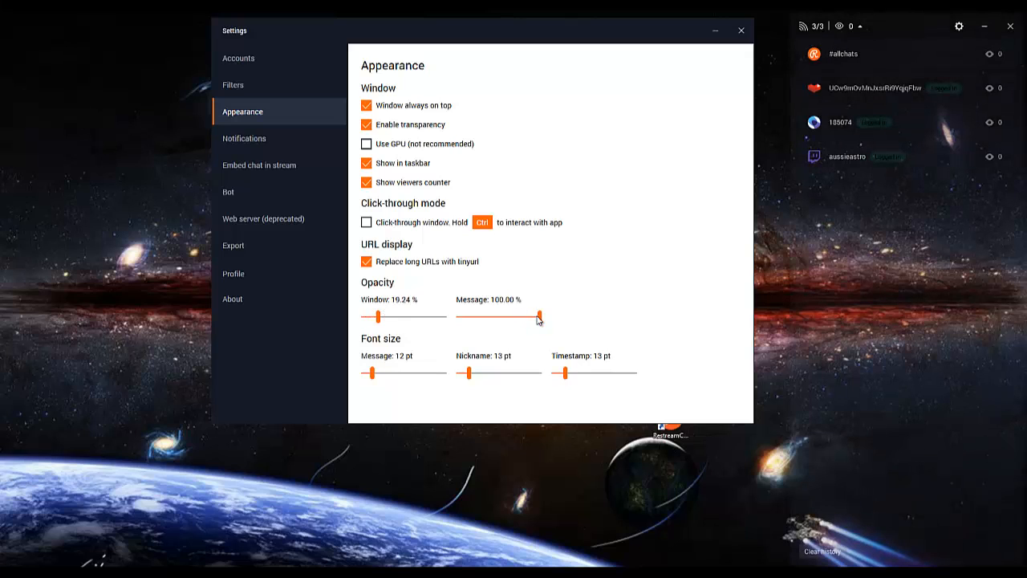
pyautogui.moveTo(540, 317); pyautogui.dragTo(491, 325)
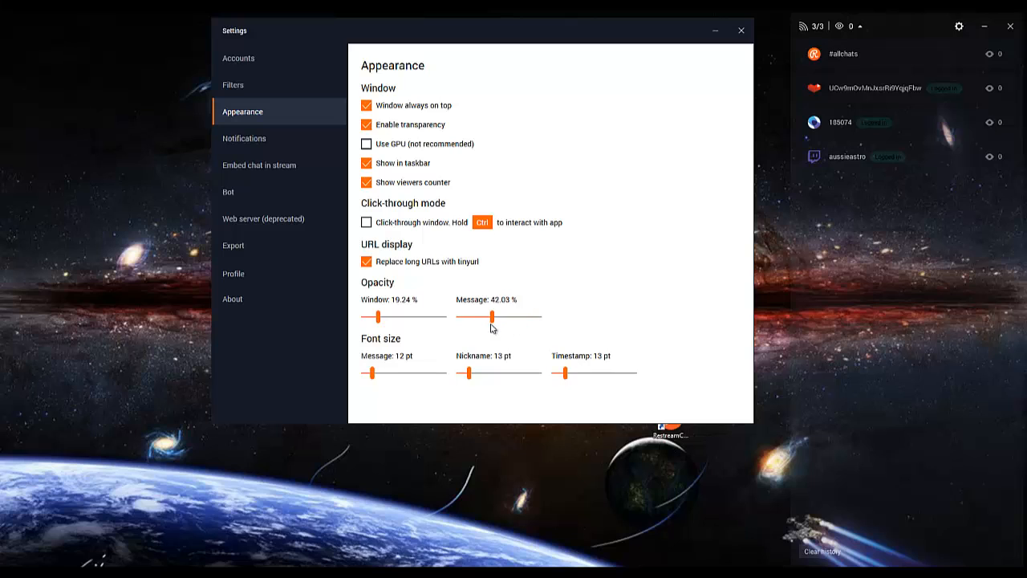
pyautogui.click(842, 29)
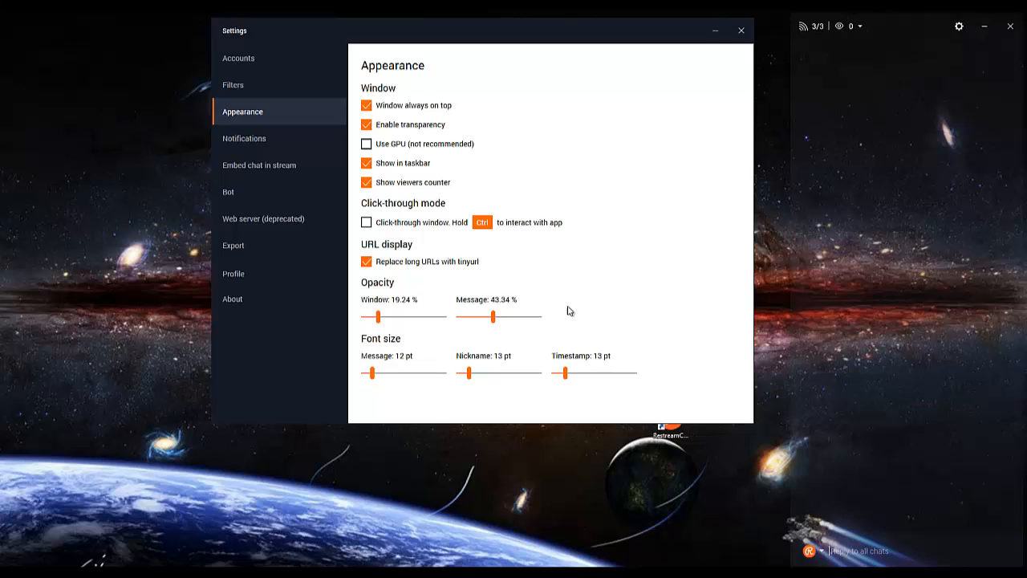
pyautogui.moveTo(379, 317); pyautogui.dragTo(352, 325)
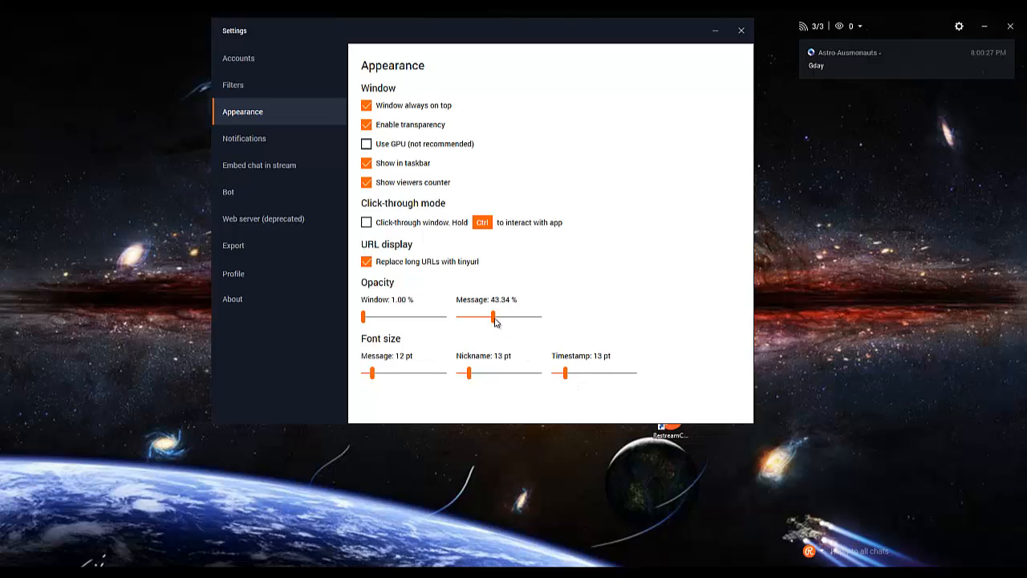
pyautogui.moveTo(495, 321); pyautogui.dragTo(454, 318)
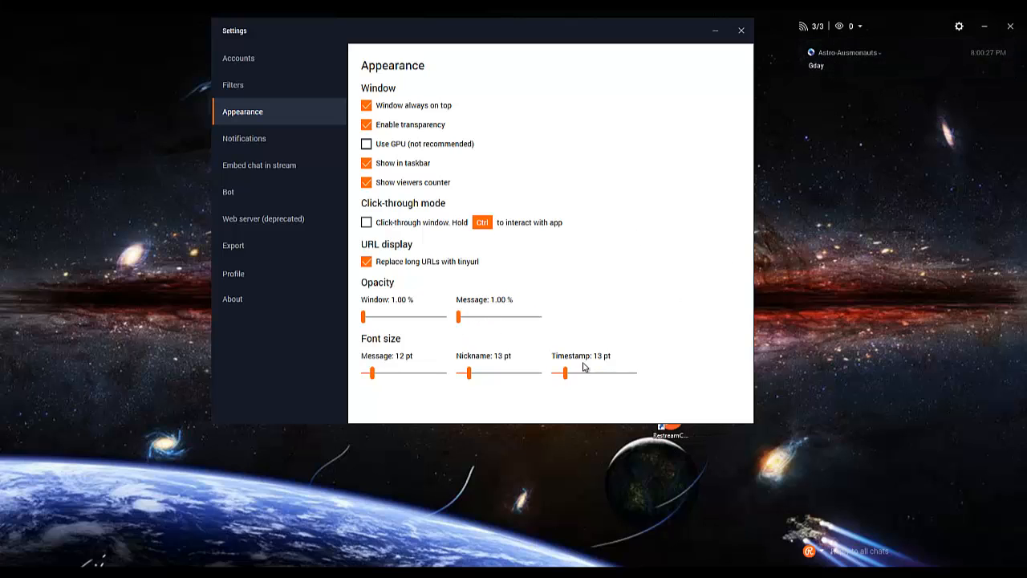
# Step: Set the font sizes to 5 pt for timestamps and 19 pt for nicknames and messages, and toggle Show viewers counter off and on
pyautogui.moveTo(566, 376)
pyautogui.mouseDown()
pyautogui.moveTo(554, 378)
pyautogui.moveTo(614, 383)
pyautogui.moveTo(583, 384)
pyautogui.mouseUp()
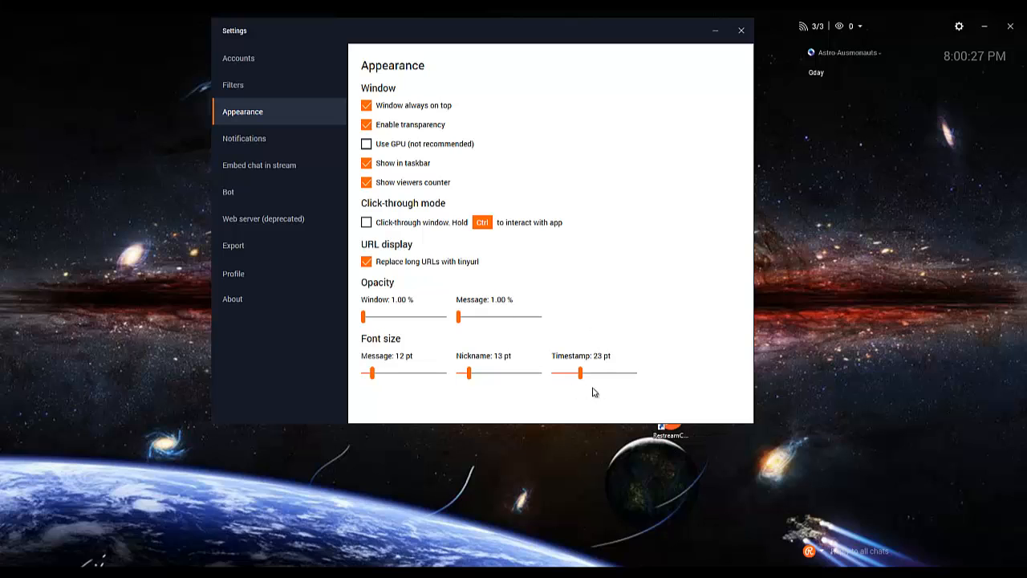
pyautogui.moveTo(581, 374); pyautogui.dragTo(544, 374)
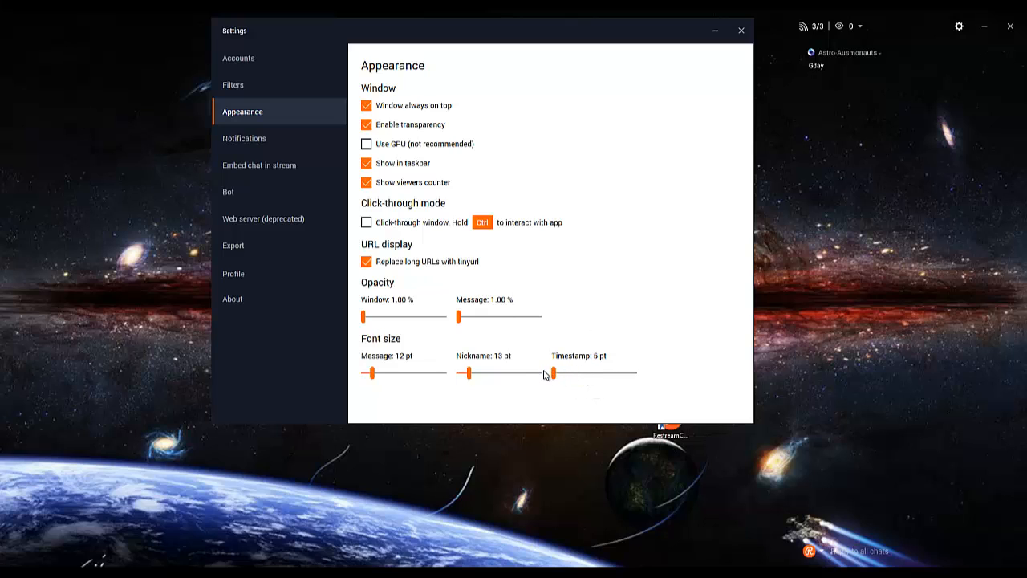
pyautogui.moveTo(470, 375)
pyautogui.mouseDown()
pyautogui.moveTo(499, 381)
pyautogui.moveTo(478, 377)
pyautogui.mouseUp()
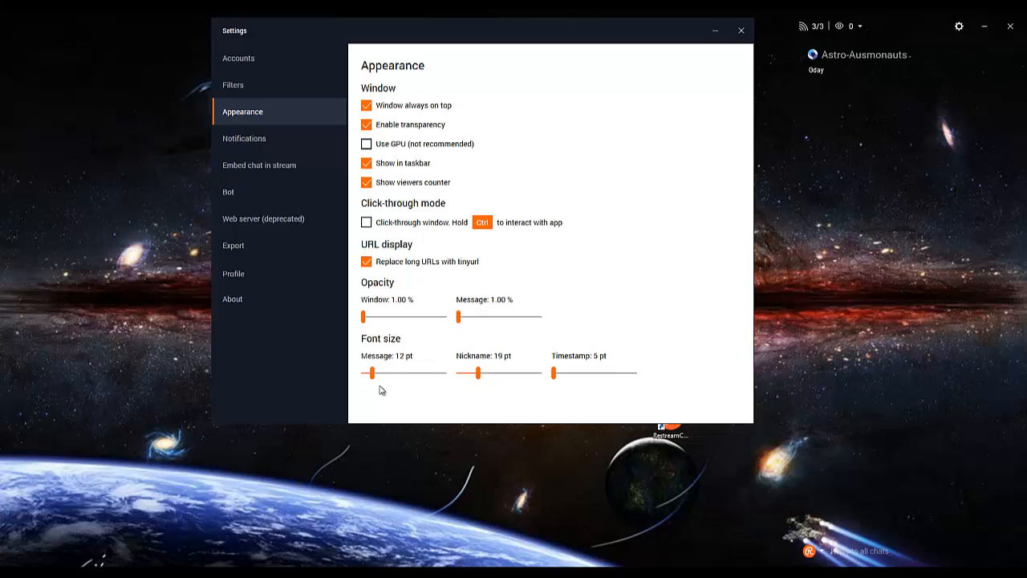
pyautogui.moveTo(372, 376)
pyautogui.mouseDown()
pyautogui.moveTo(404, 375)
pyautogui.moveTo(382, 377)
pyautogui.mouseUp()
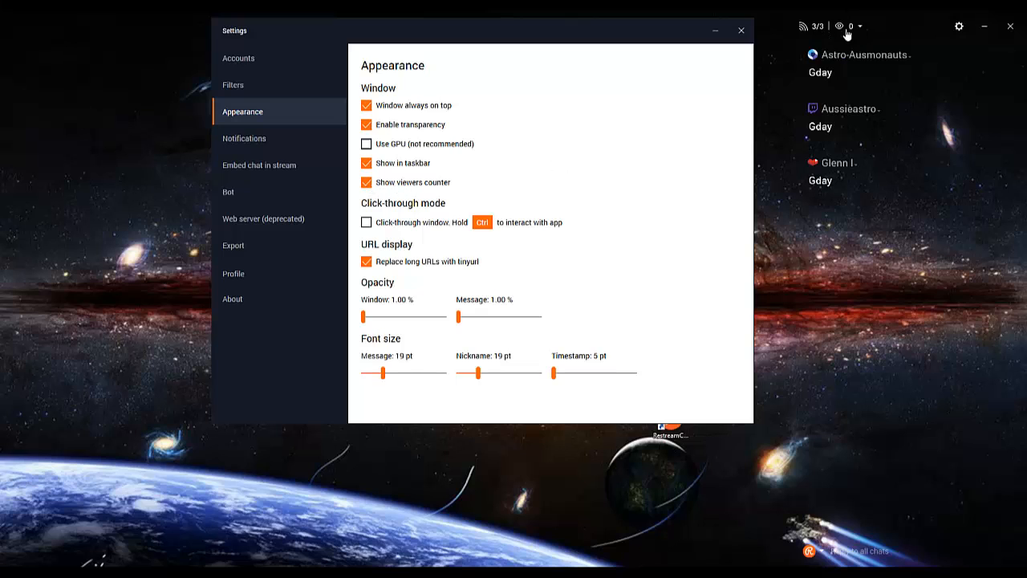
pyautogui.click(367, 183)
pyautogui.click(367, 183)
# Step: Lower the Notifications volume to near its minimum, test-playing the new message sound at different levels
pyautogui.click(241, 139)
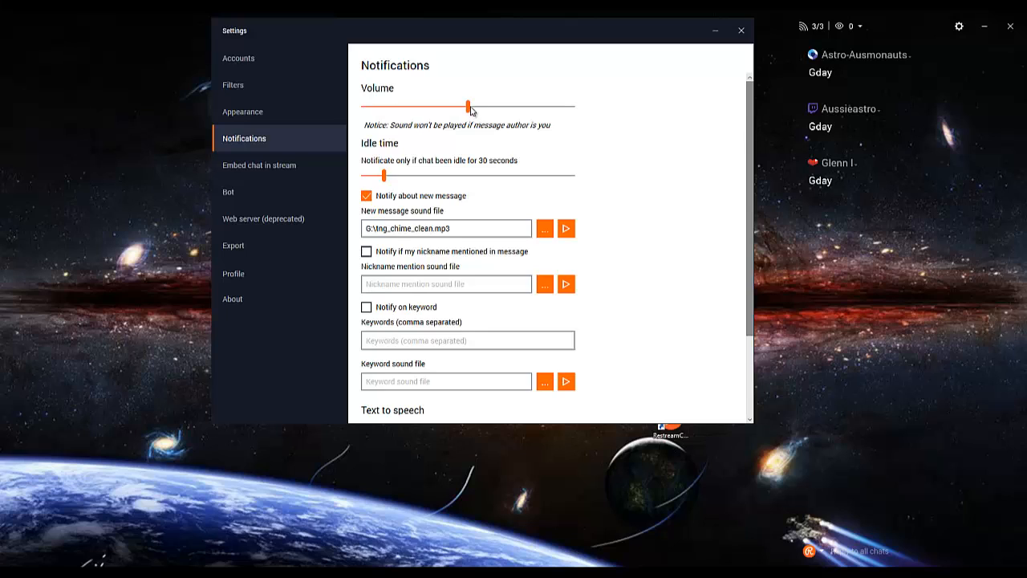
pyautogui.moveTo(469, 108); pyautogui.dragTo(406, 108)
pyautogui.click(566, 229)
pyautogui.click(410, 106)
pyautogui.moveTo(427, 106); pyautogui.dragTo(376, 107)
pyautogui.click(566, 230)
pyautogui.click(566, 231)
pyautogui.click(372, 107)
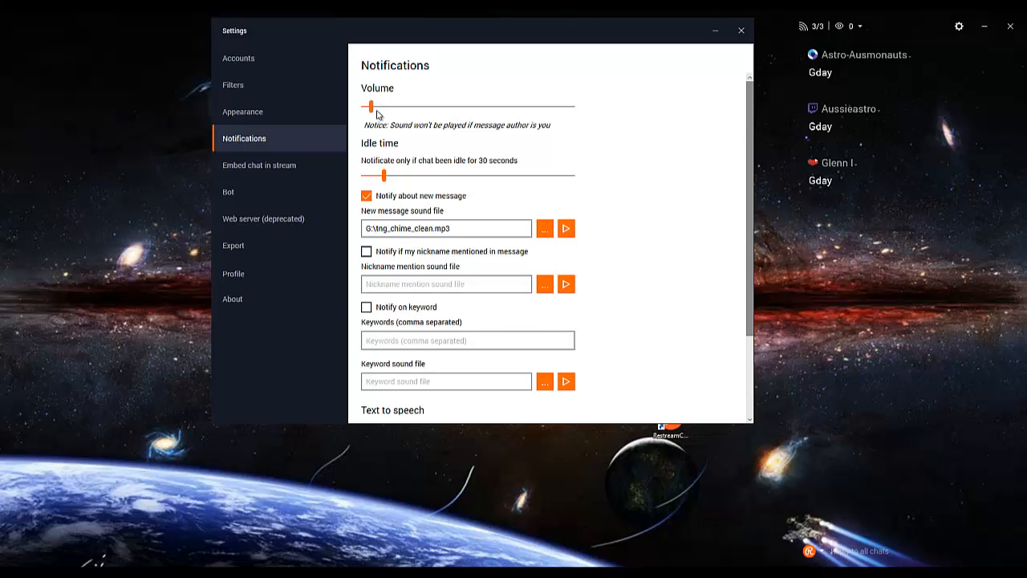
pyautogui.click(566, 230)
# Step: Review the remaining notification and Text to speech options, and open the Embed chat in stream settings
pyautogui.scroll(-1, 628, 379)
pyautogui.scroll(-3, 630, 379)
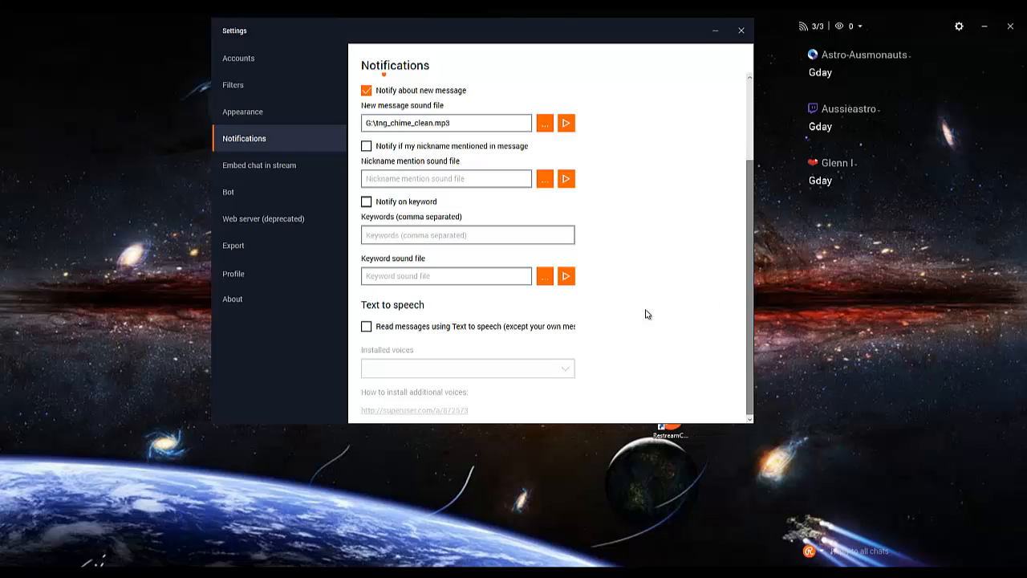
pyautogui.click(292, 165)
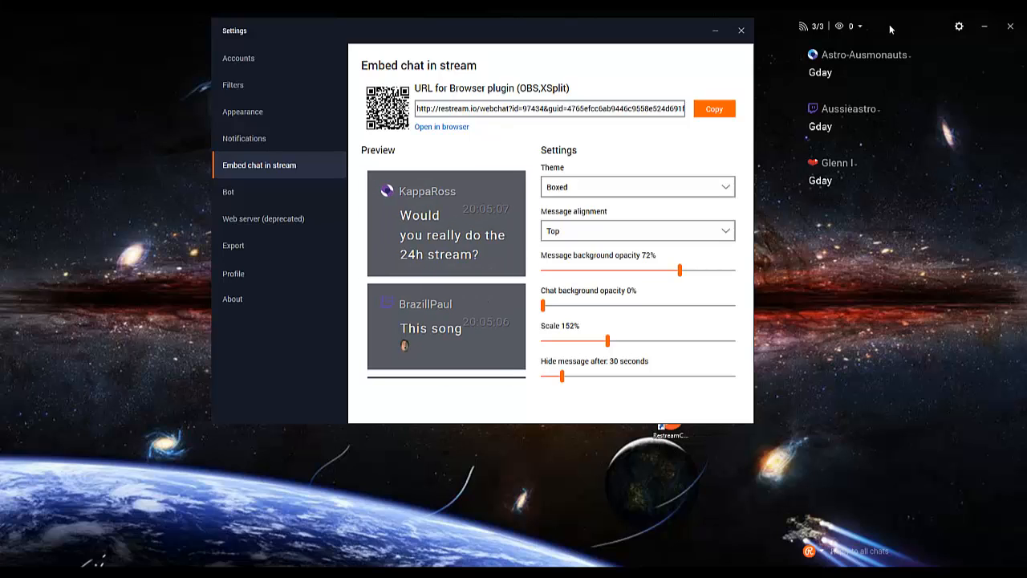
# Step: Preview the Compact and Default themes for the embedded chat, and return the theme to Boxed
pyautogui.click(584, 189)
pyautogui.click(570, 225)
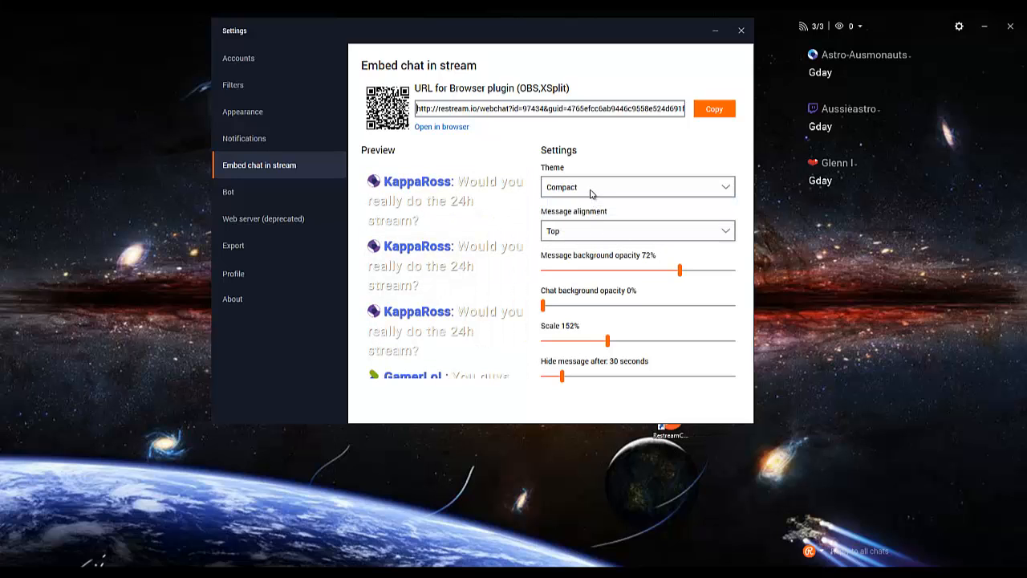
pyautogui.click(594, 188)
pyautogui.click(566, 208)
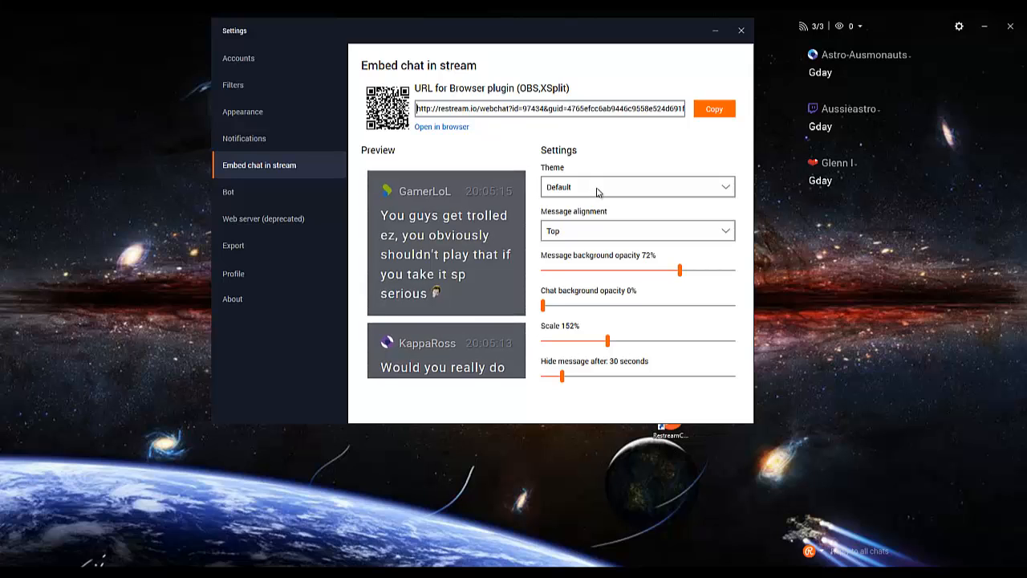
pyautogui.click(596, 190)
pyautogui.click(572, 225)
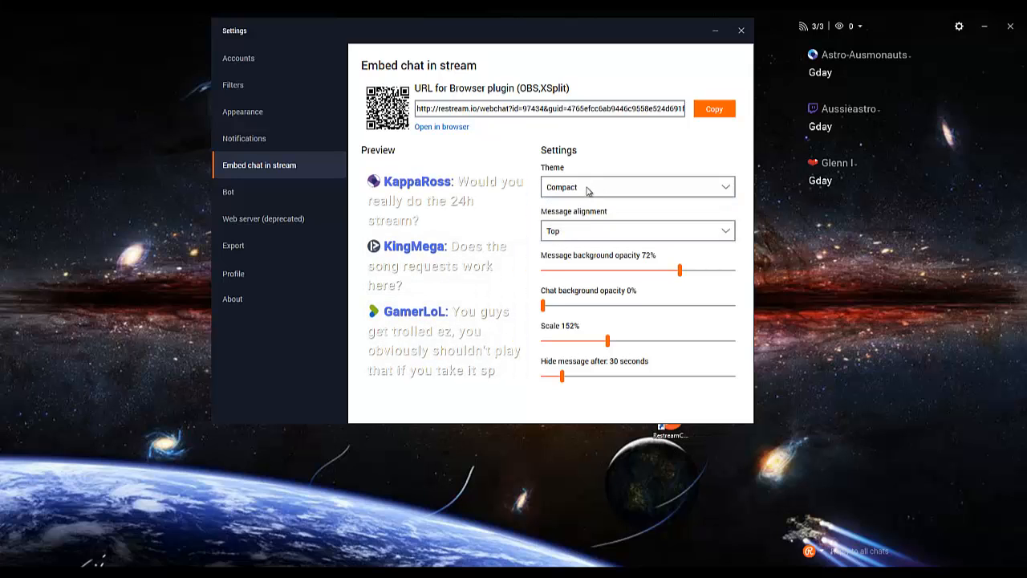
pyautogui.click(587, 190)
pyautogui.click(559, 241)
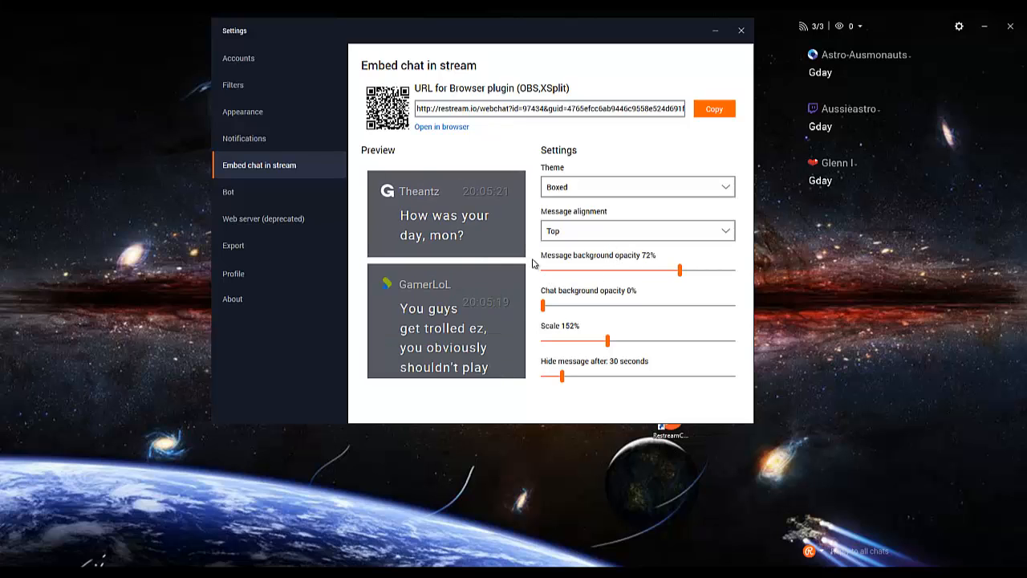
# Step: Set the embedded chat's message and chat background opacity to 0%, scale to 108% and message hiding to 30 seconds
pyautogui.moveTo(680, 270); pyautogui.dragTo(543, 276)
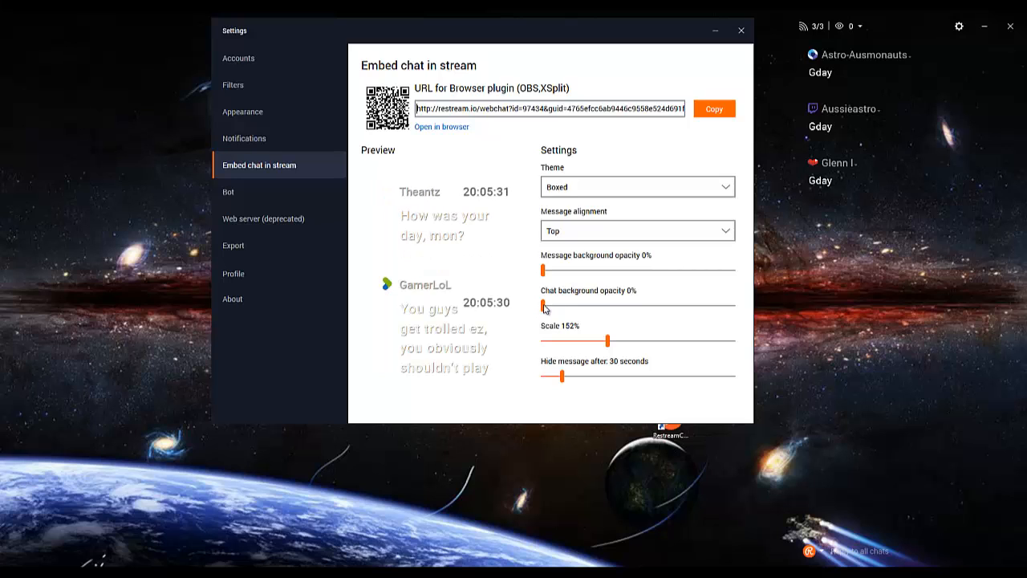
pyautogui.moveTo(544, 308)
pyautogui.mouseDown()
pyautogui.moveTo(727, 308)
pyautogui.moveTo(543, 310)
pyautogui.mouseUp()
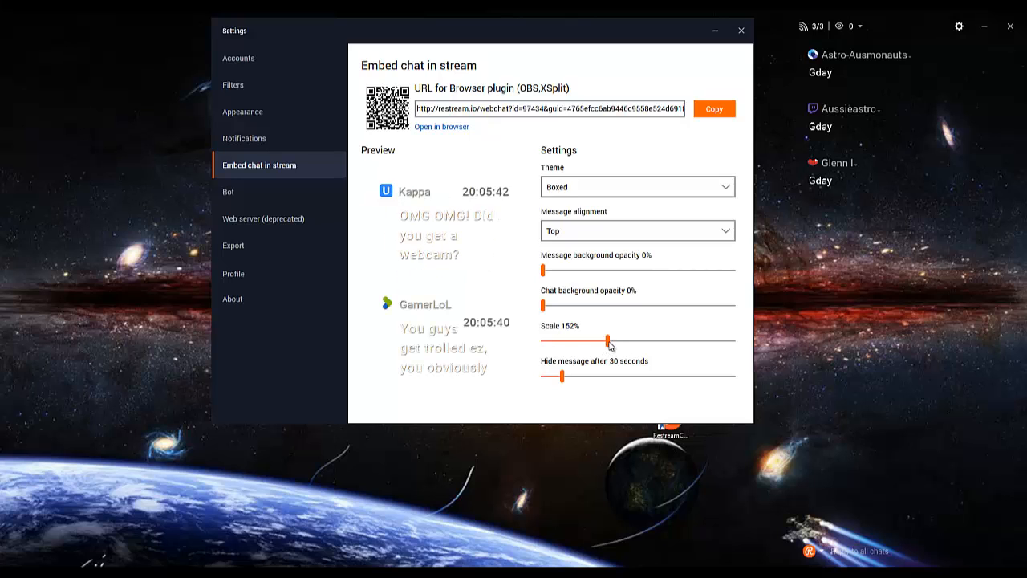
pyautogui.moveTo(609, 343); pyautogui.dragTo(587, 344)
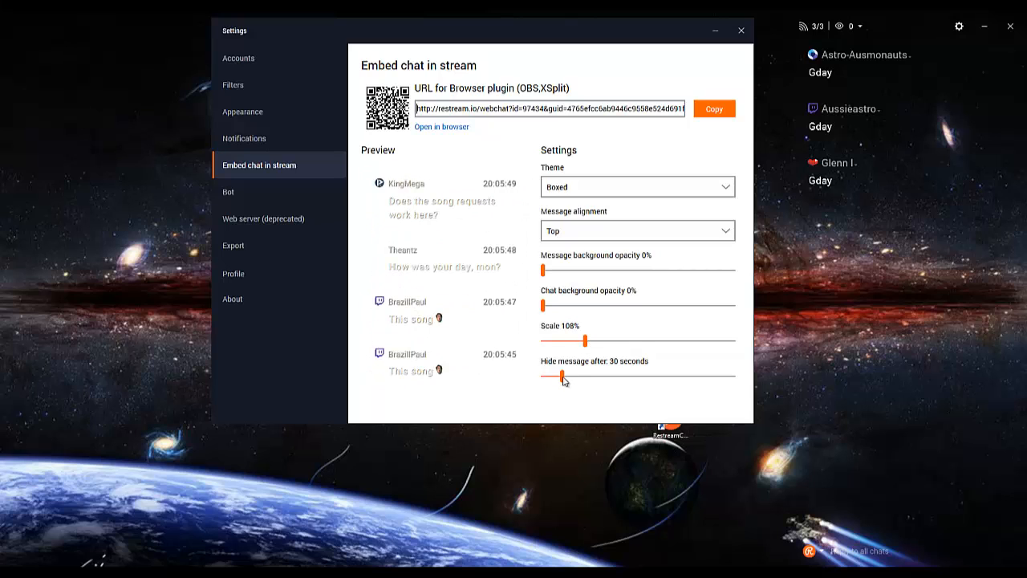
pyautogui.moveTo(563, 378); pyautogui.dragTo(543, 378)
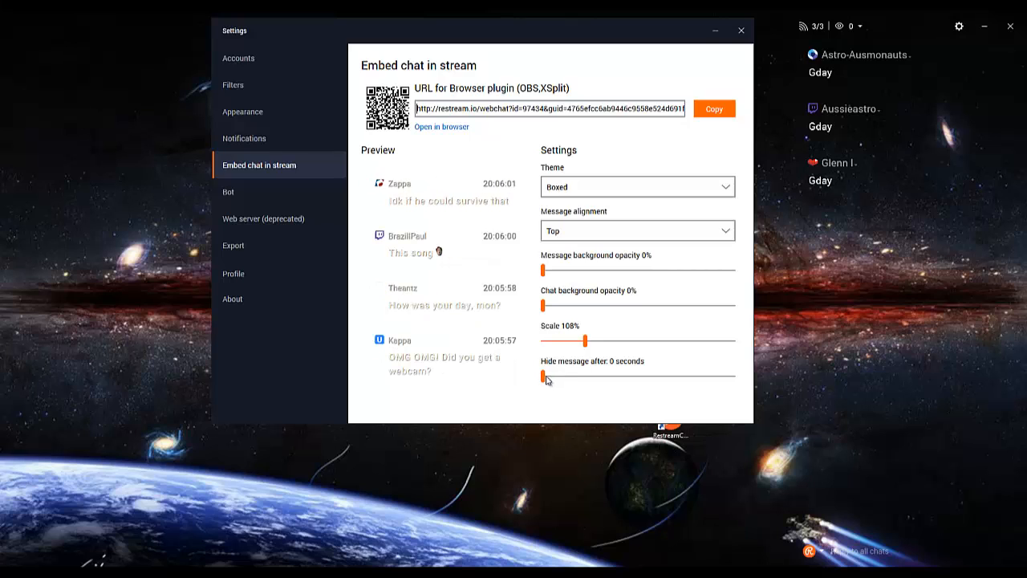
pyautogui.moveTo(544, 379); pyautogui.dragTo(562, 378)
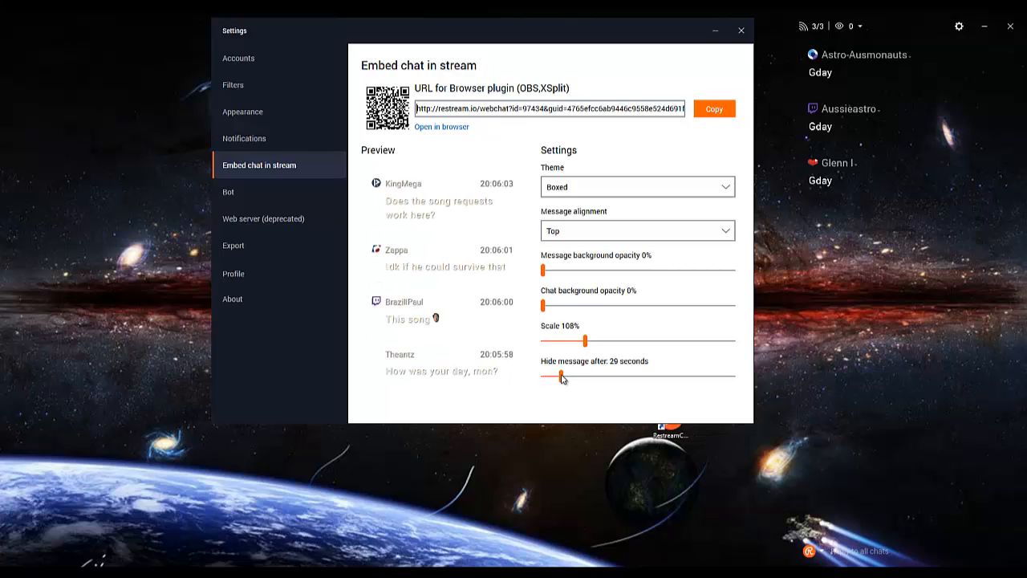
pyautogui.moveTo(564, 378); pyautogui.dragTo(562, 378)
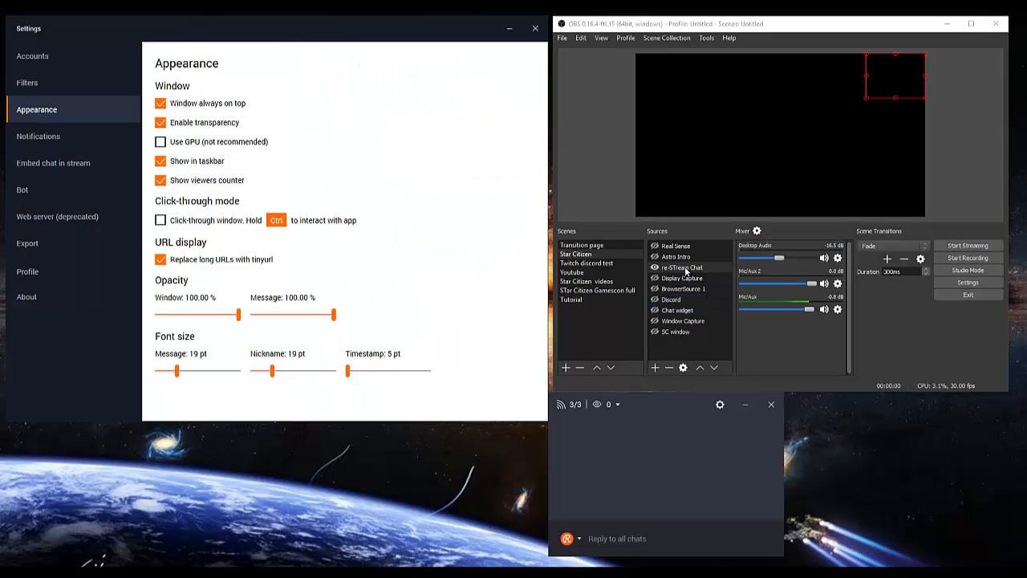
# Step: Reopen the Embed chat in stream settings and check the URL in the properties of OBS's re-STream Chat source
pyautogui.click(44, 165)
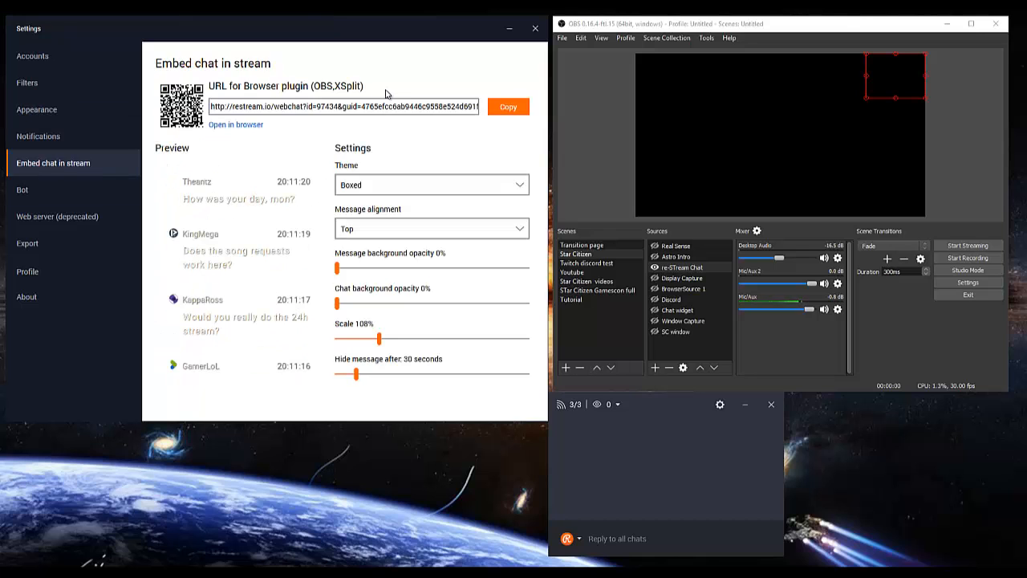
pyautogui.doubleClick(688, 272)
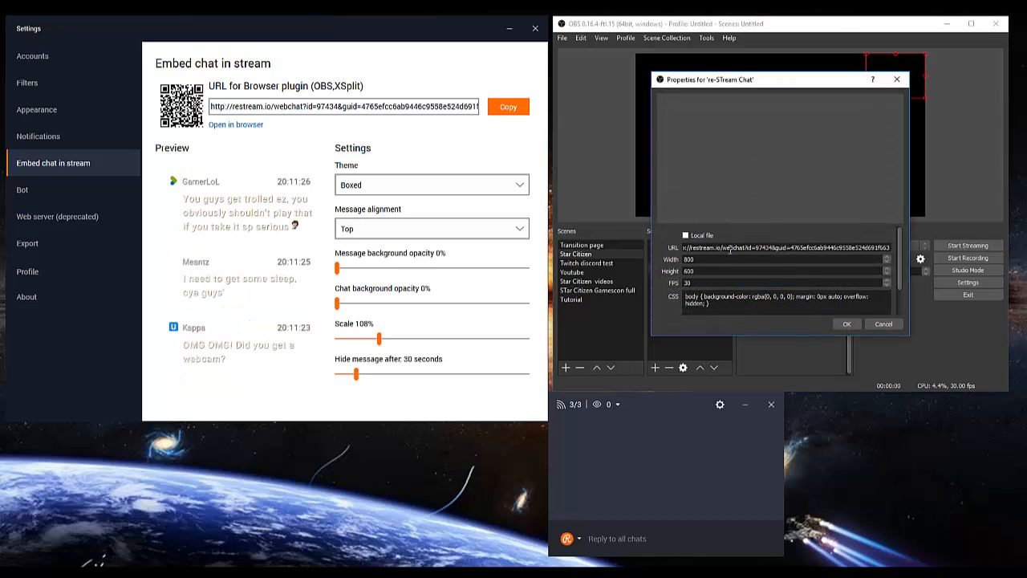
pyautogui.click(897, 79)
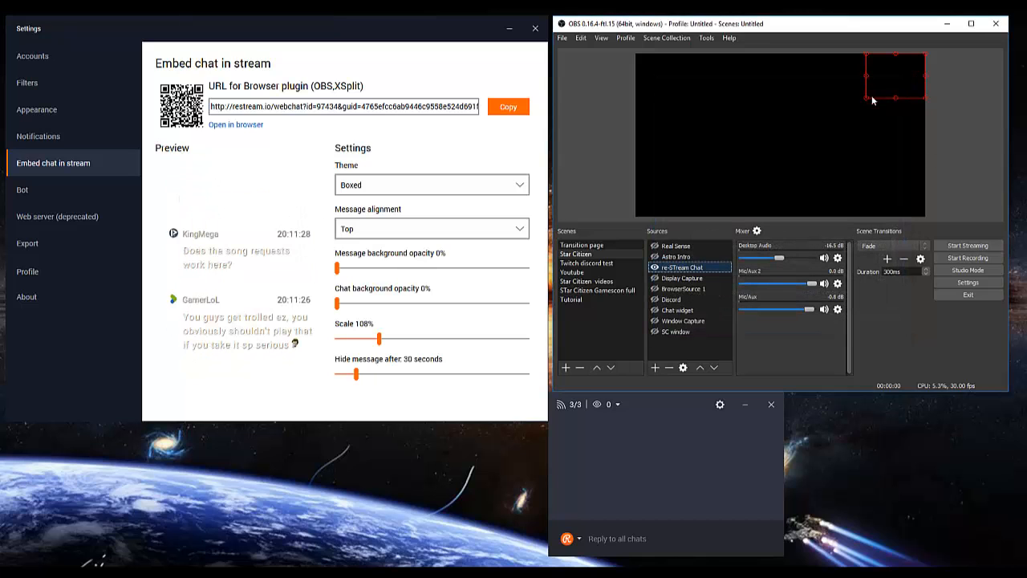
# Step: Enlarge the re-STream Chat source in the OBS preview, shrink it back toward the upper-right corner, and set the embedded chat's scale to 228%
pyautogui.moveTo(871, 96); pyautogui.dragTo(743, 165)
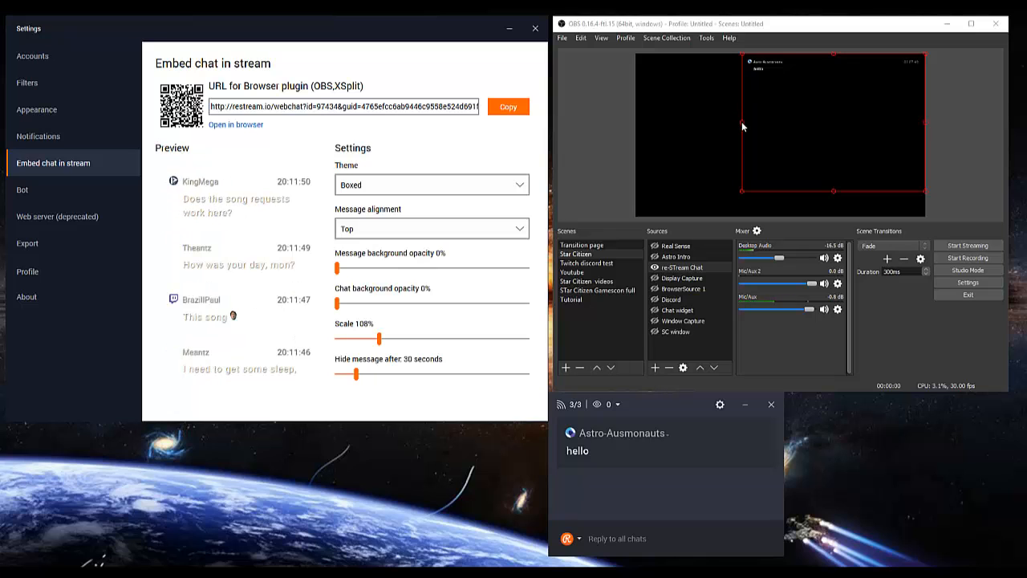
pyautogui.moveTo(743, 126); pyautogui.dragTo(848, 101)
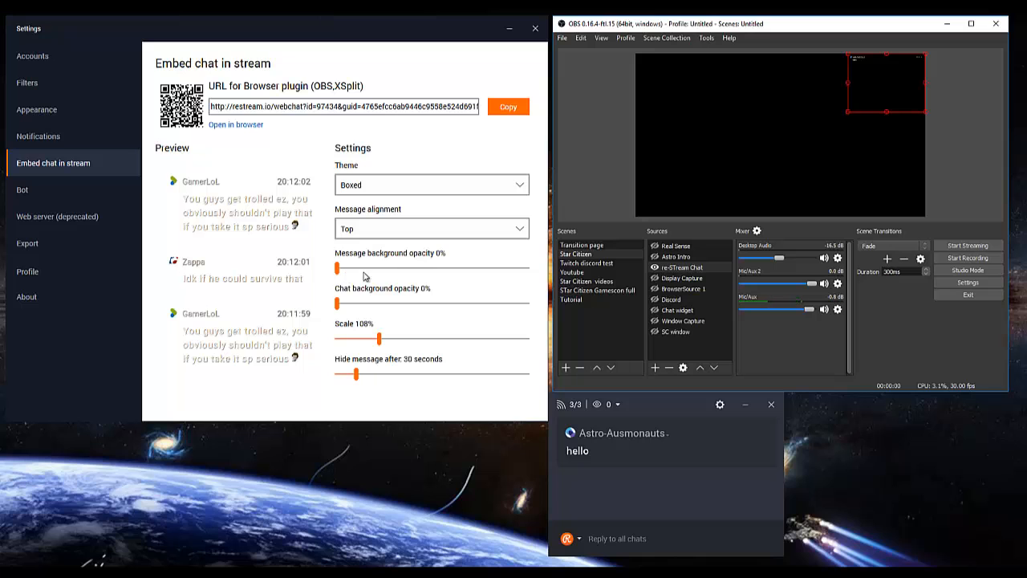
pyautogui.moveTo(379, 338); pyautogui.dragTo(440, 335)
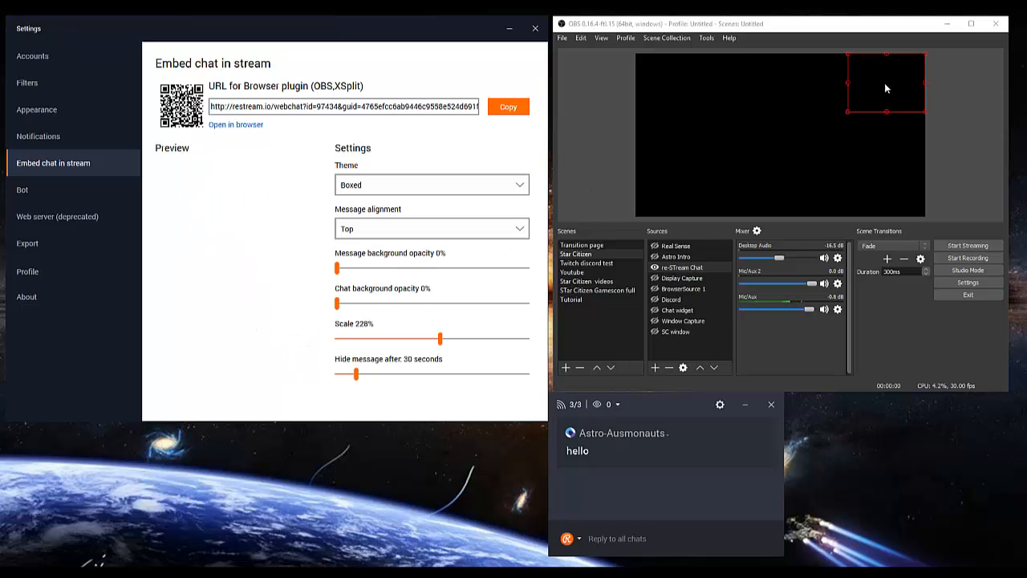
# Step: Enlarge the re-STream Chat source to cover most of the OBS preview, and set Hide message after to 0 seconds
pyautogui.moveTo(357, 378); pyautogui.dragTo(327, 384)
pyautogui.moveTo(849, 118); pyautogui.dragTo(718, 178)
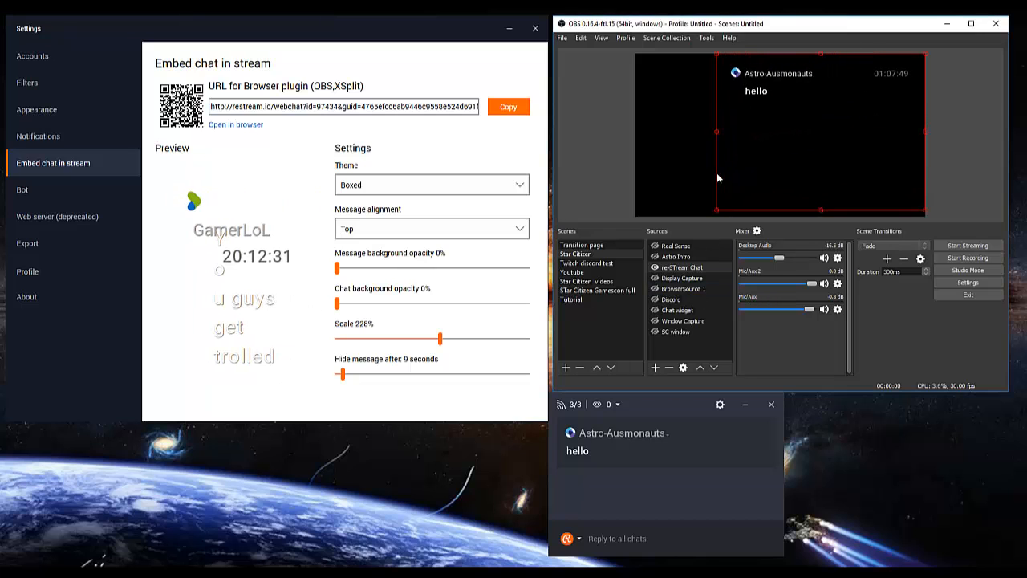
pyautogui.click(417, 391)
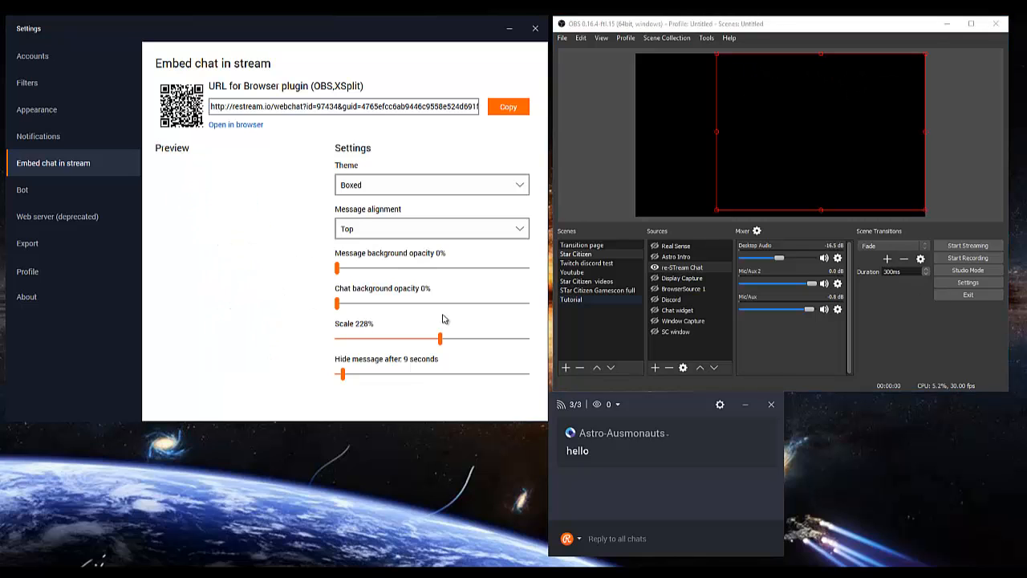
pyautogui.moveTo(345, 374); pyautogui.dragTo(334, 384)
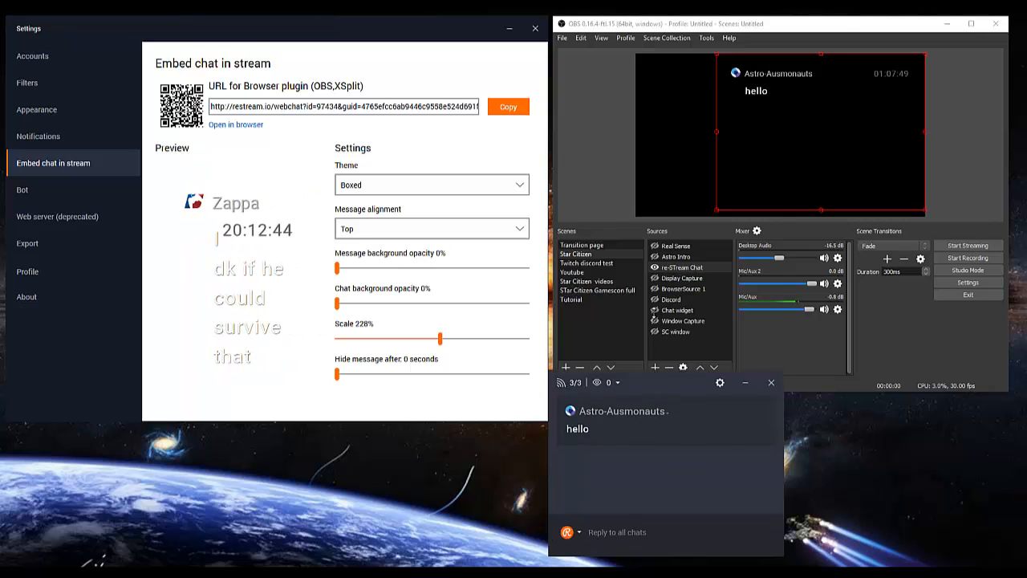
# Step: Make the chat window taller with window and message opacity at 1 %, and place it over the OBS preview beside the embedded chat
pyautogui.moveTo(654, 394); pyautogui.dragTo(669, 110)
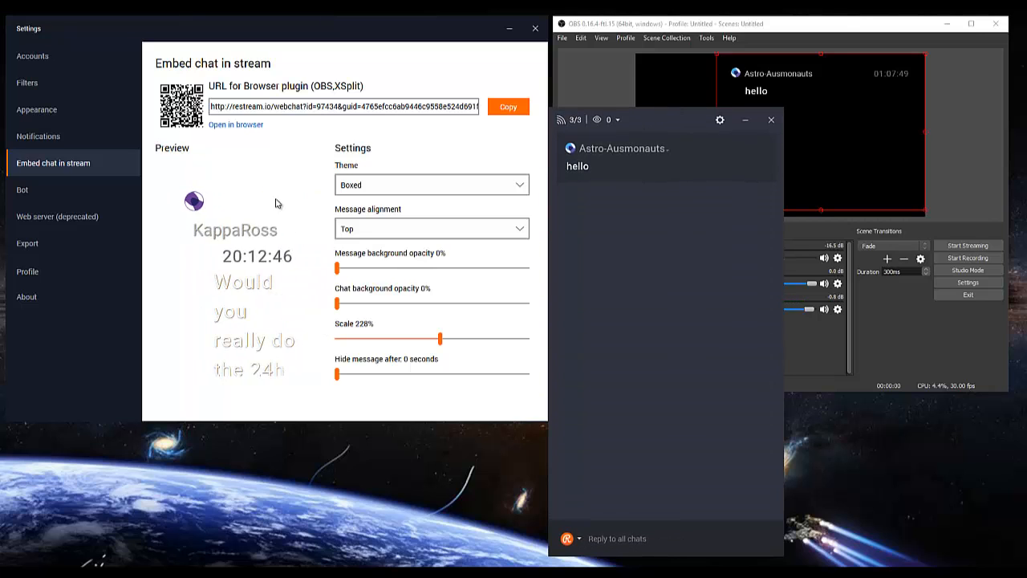
pyautogui.click(40, 110)
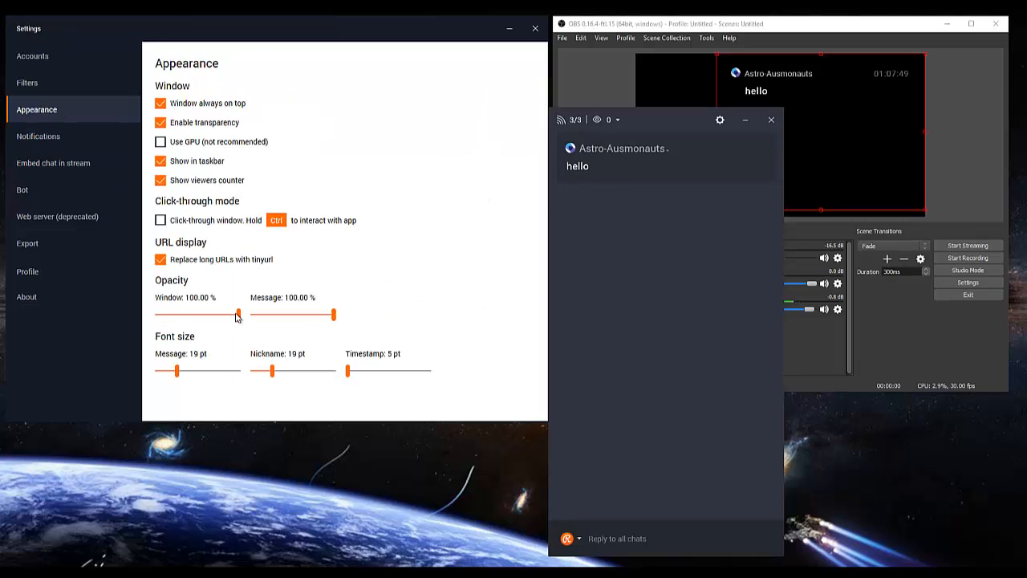
pyautogui.moveTo(238, 314); pyautogui.dragTo(135, 319)
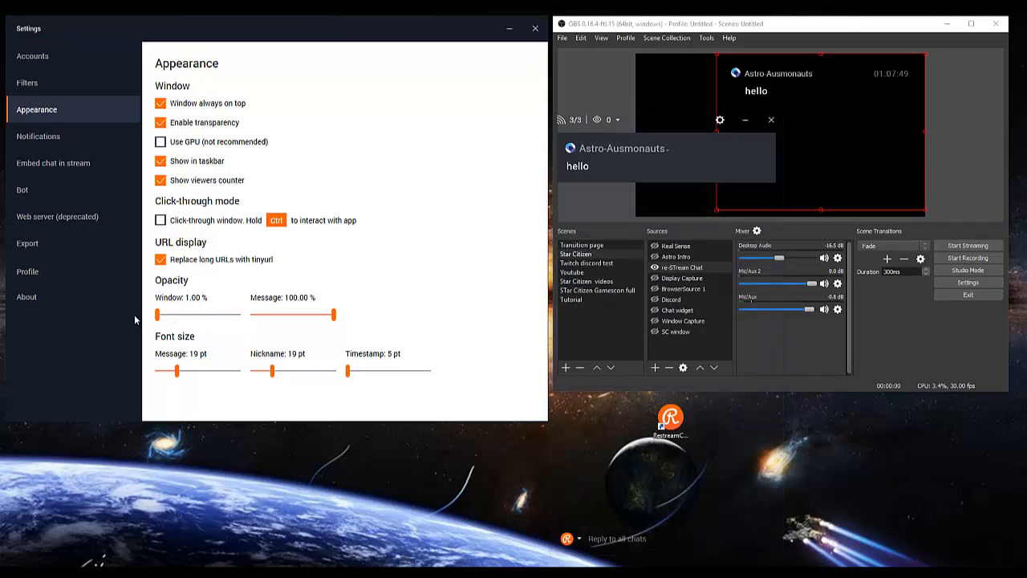
pyautogui.moveTo(335, 319); pyautogui.dragTo(237, 319)
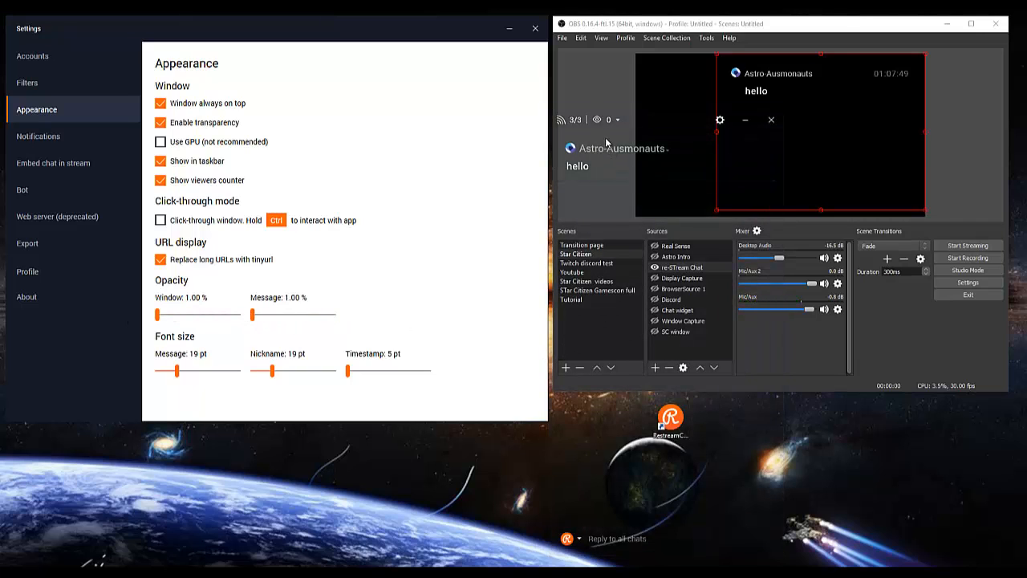
pyautogui.moveTo(638, 120); pyautogui.dragTo(735, 46)
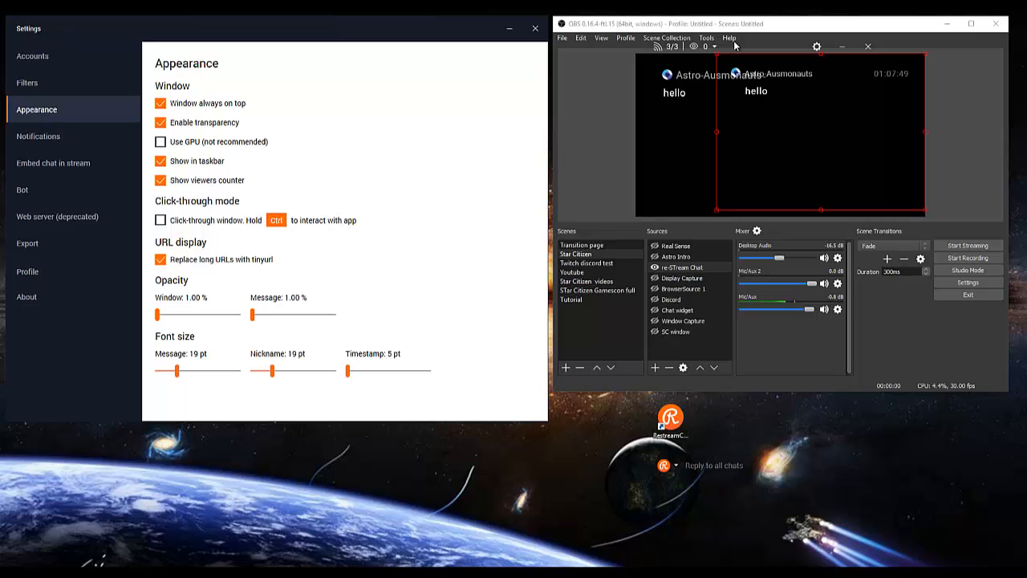
pyautogui.moveTo(735, 46); pyautogui.dragTo(645, 47)
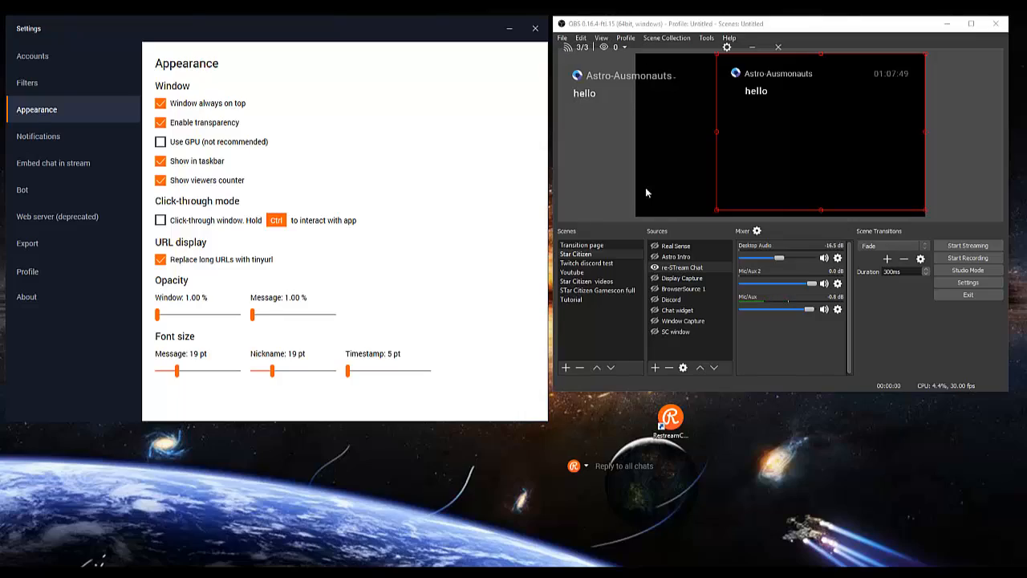